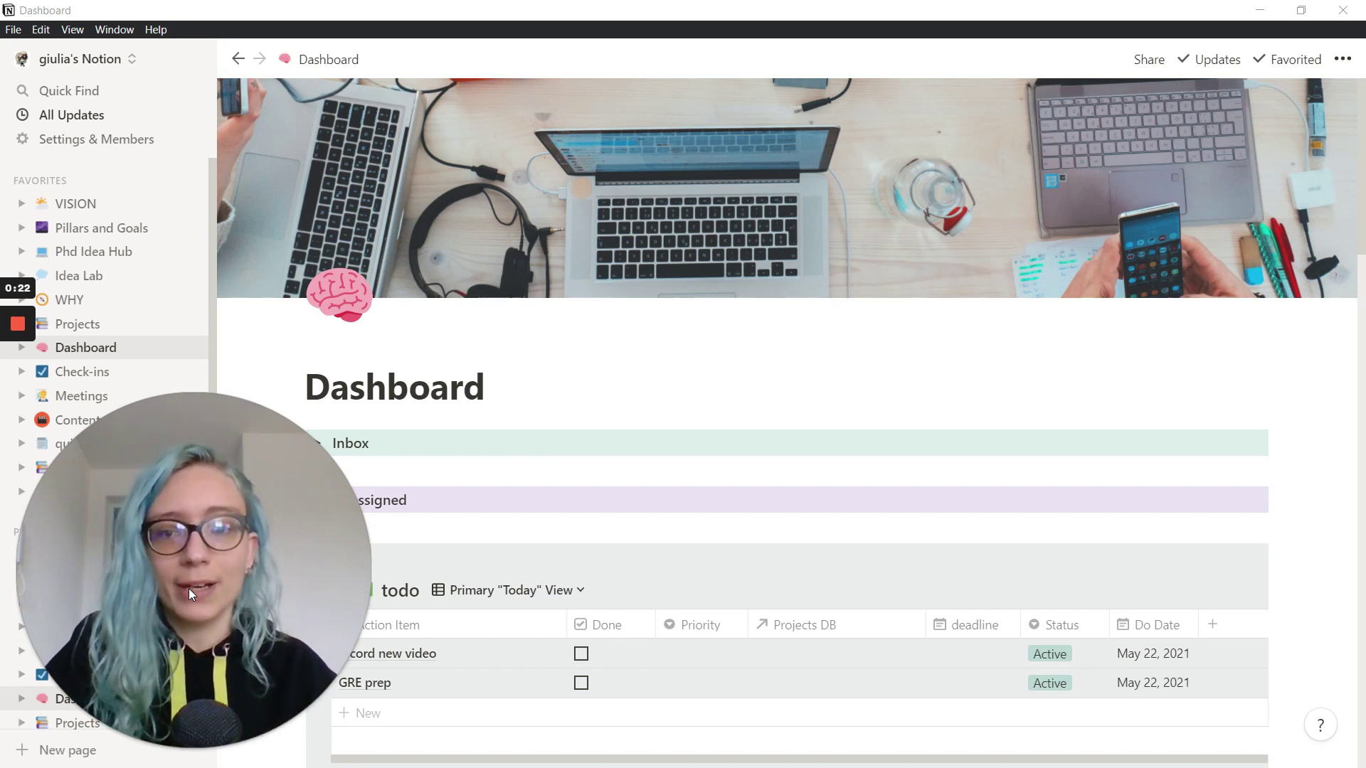
Step: Open the paper-library-sync database page and inspect its Name column's property options
left_click_drag(199, 569, 1217, 650)
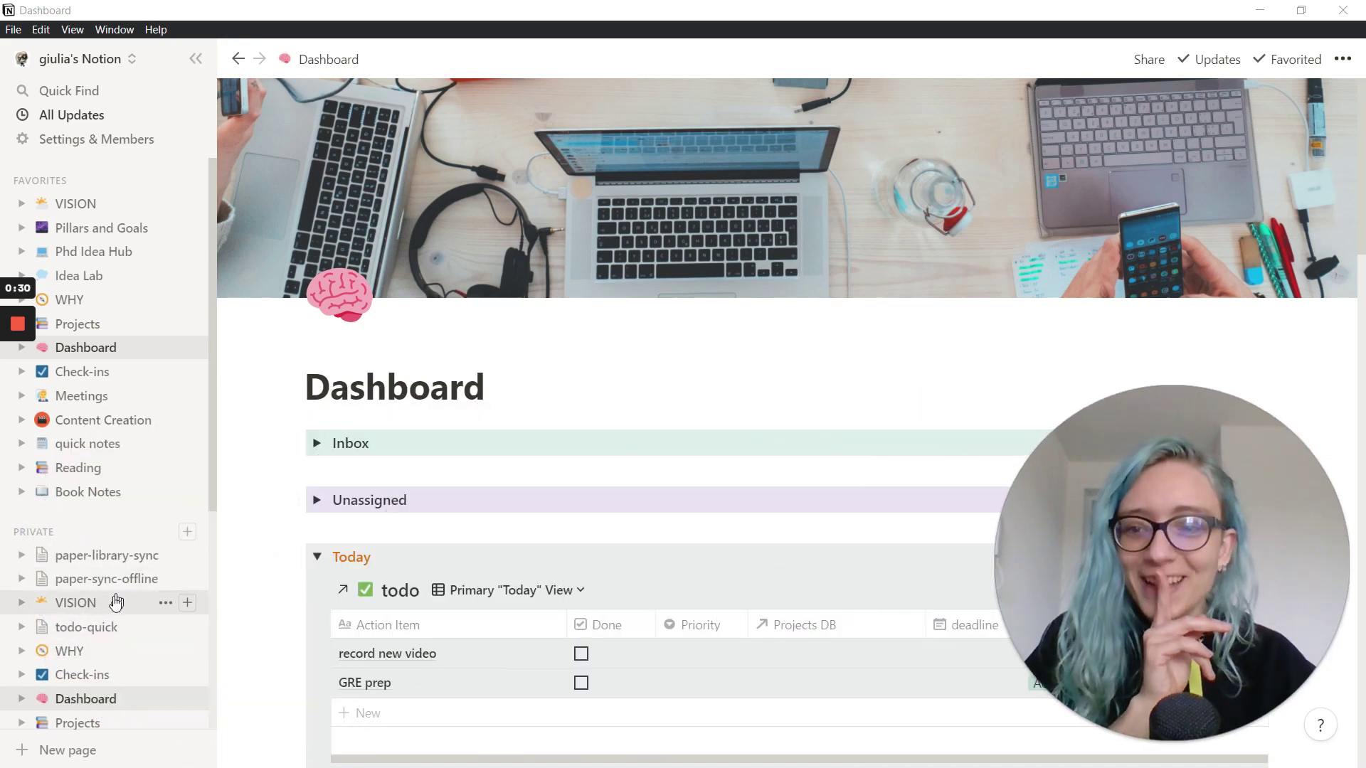
left_click(89, 562)
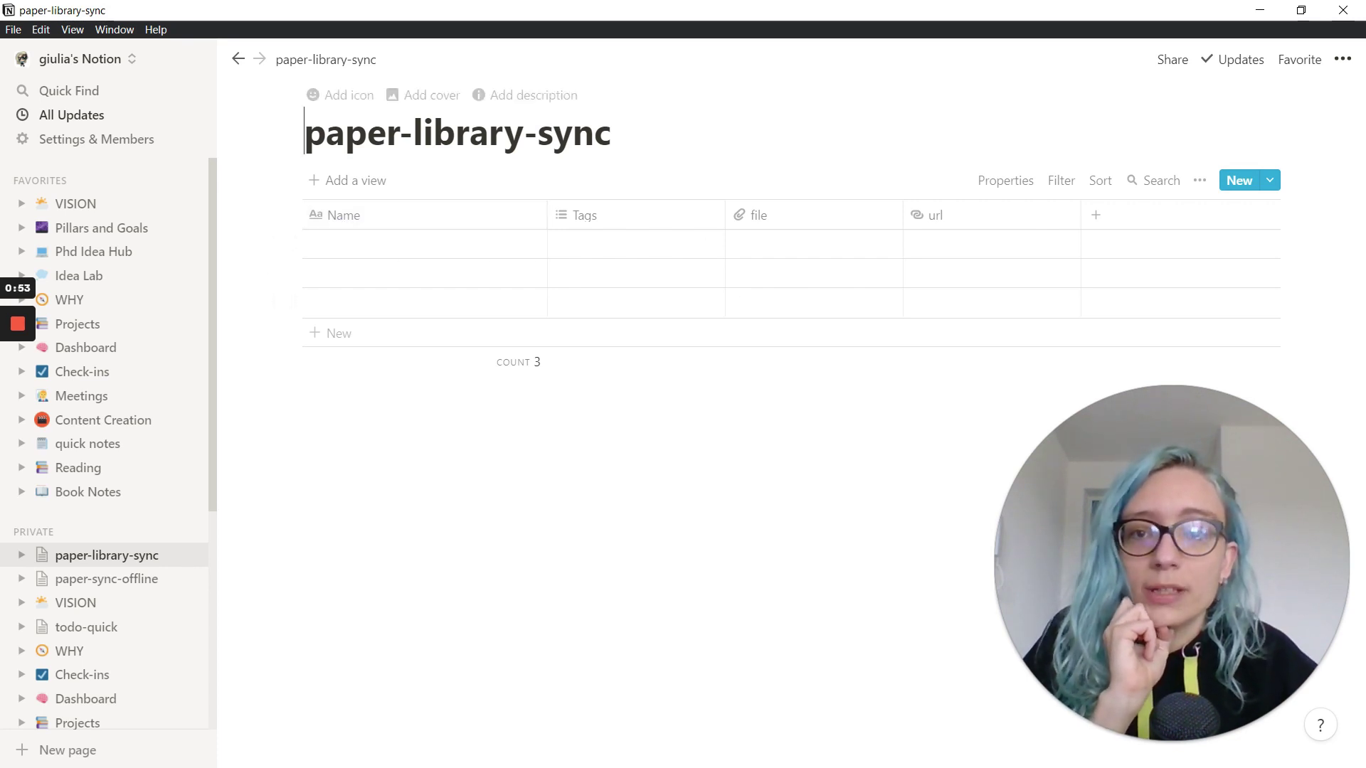
key("shift+End")
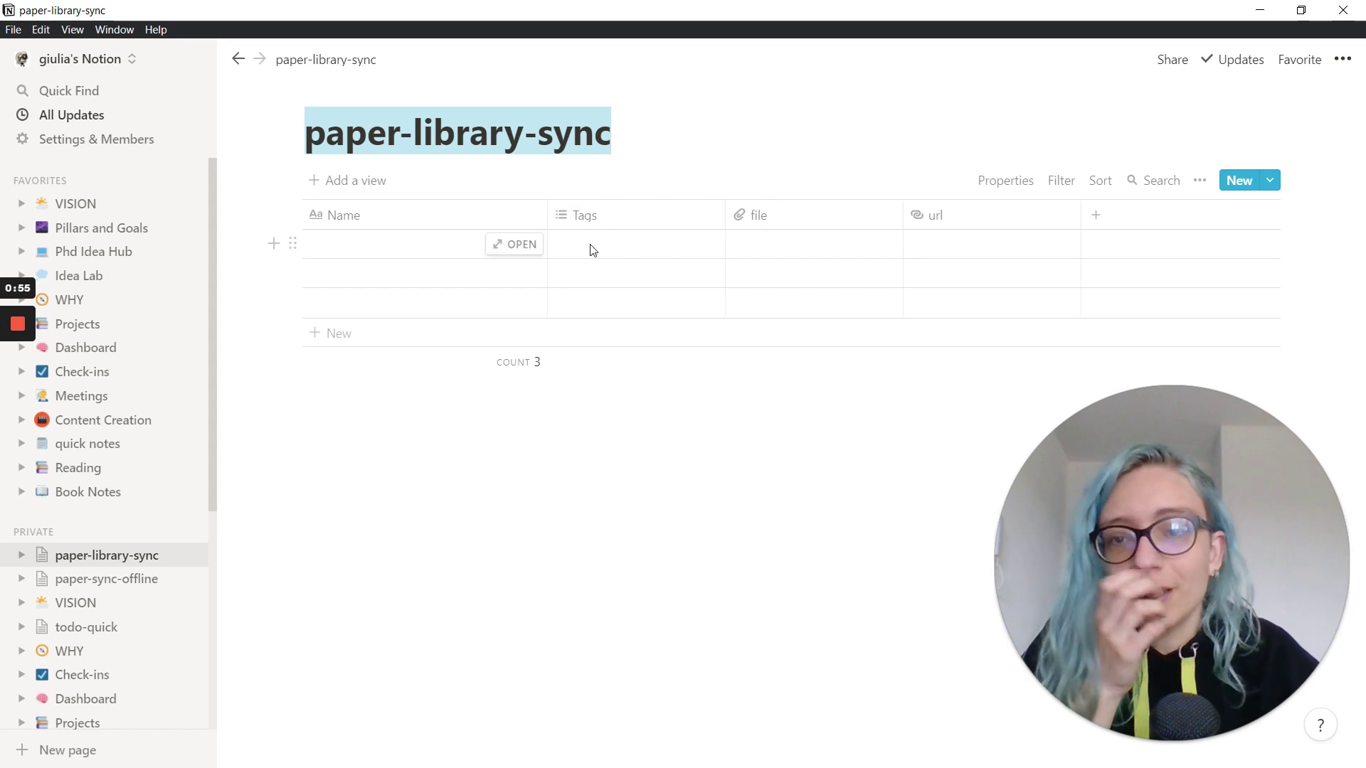
left_click(405, 219)
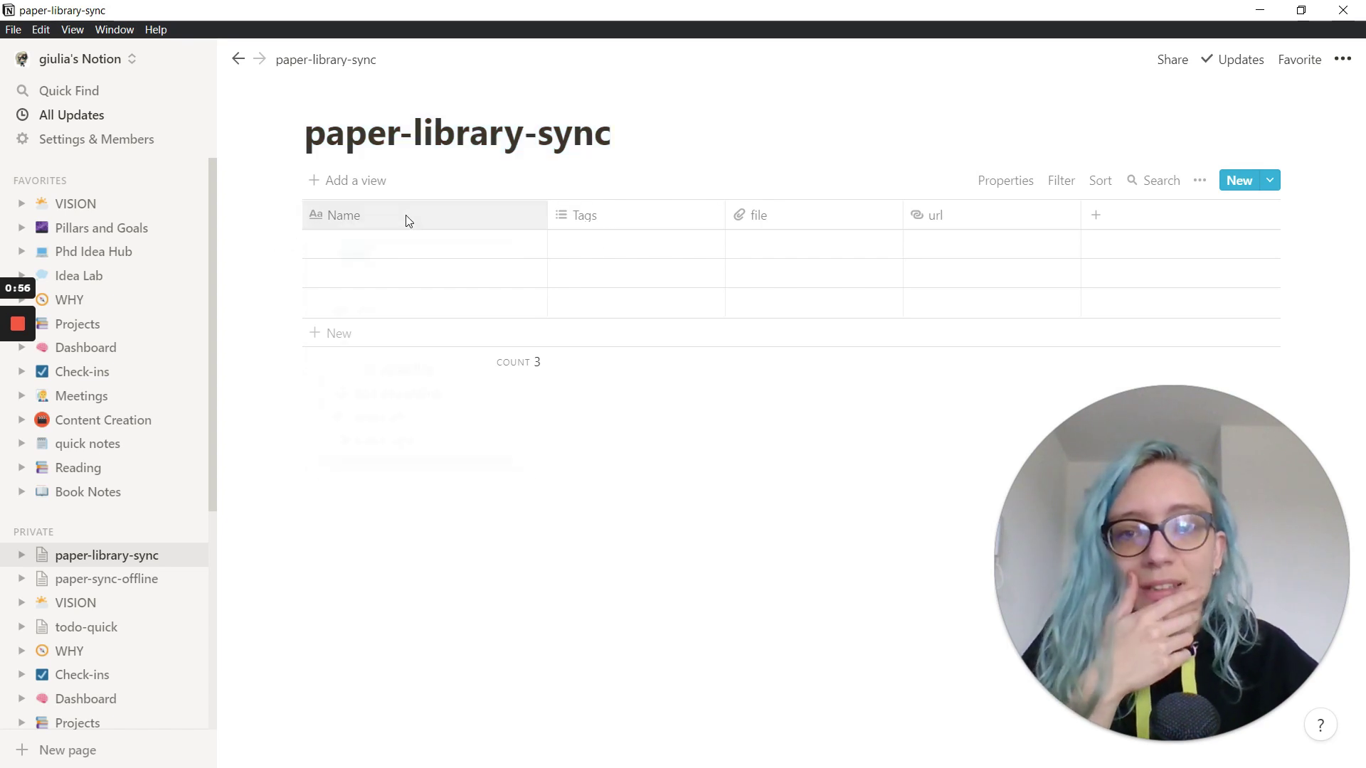
left_click(259, 286)
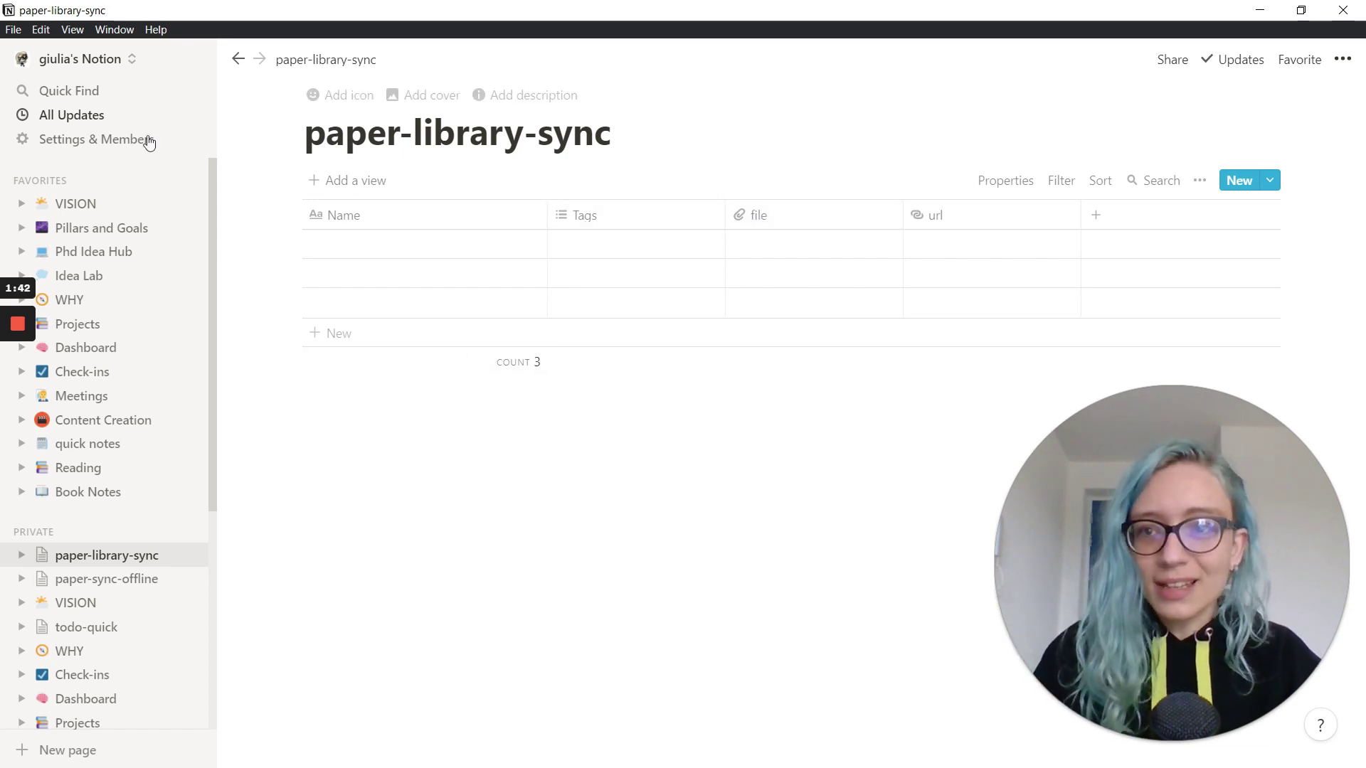
Step: Go from Settings & Members to Integrations and open 'Develop your own integrations'
left_click(128, 144)
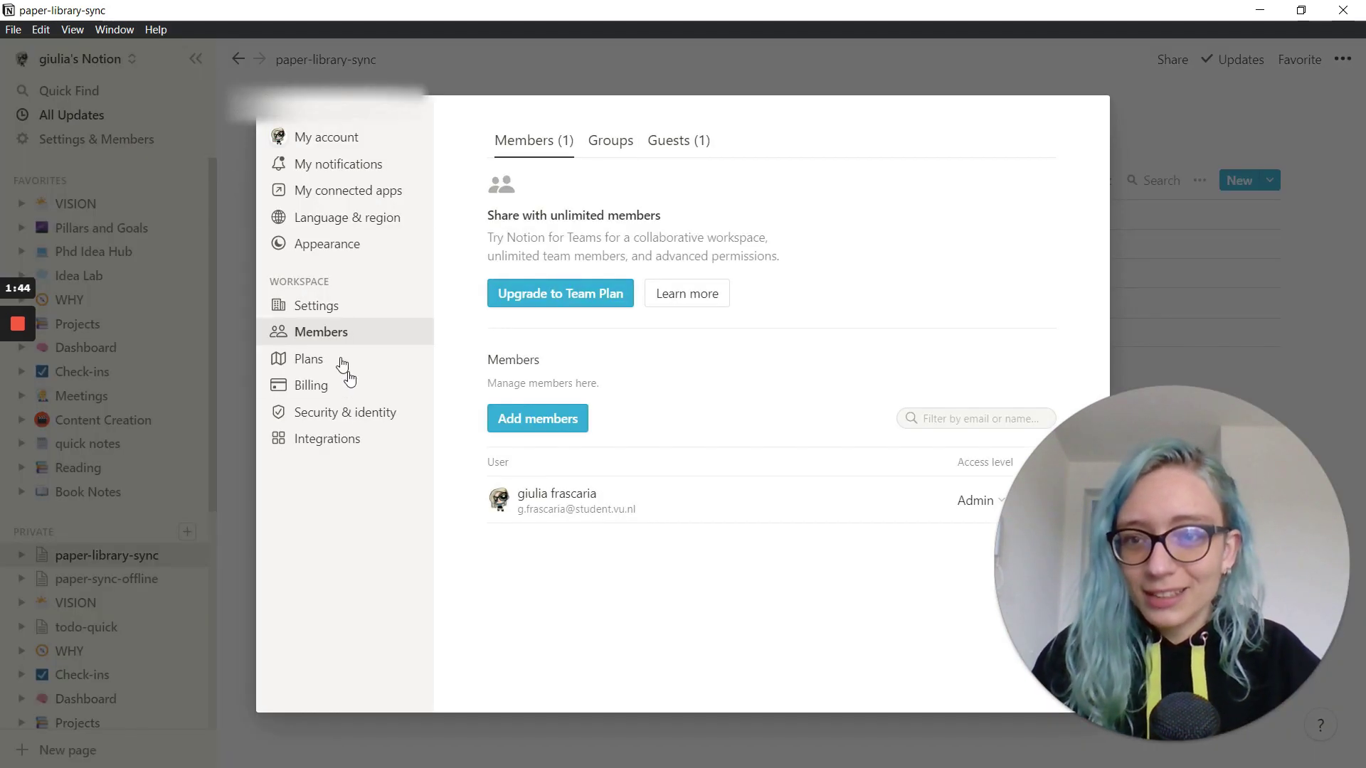
left_click(359, 447)
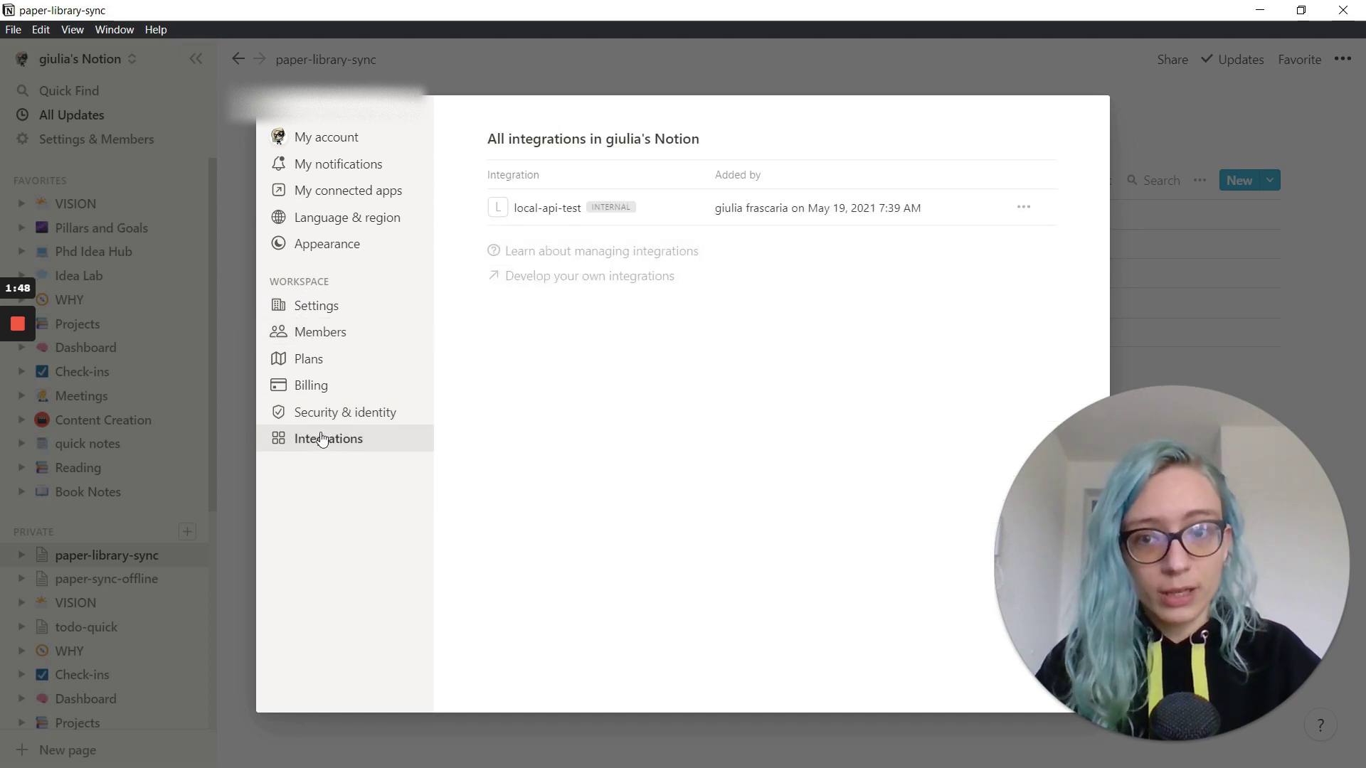
left_click(595, 279)
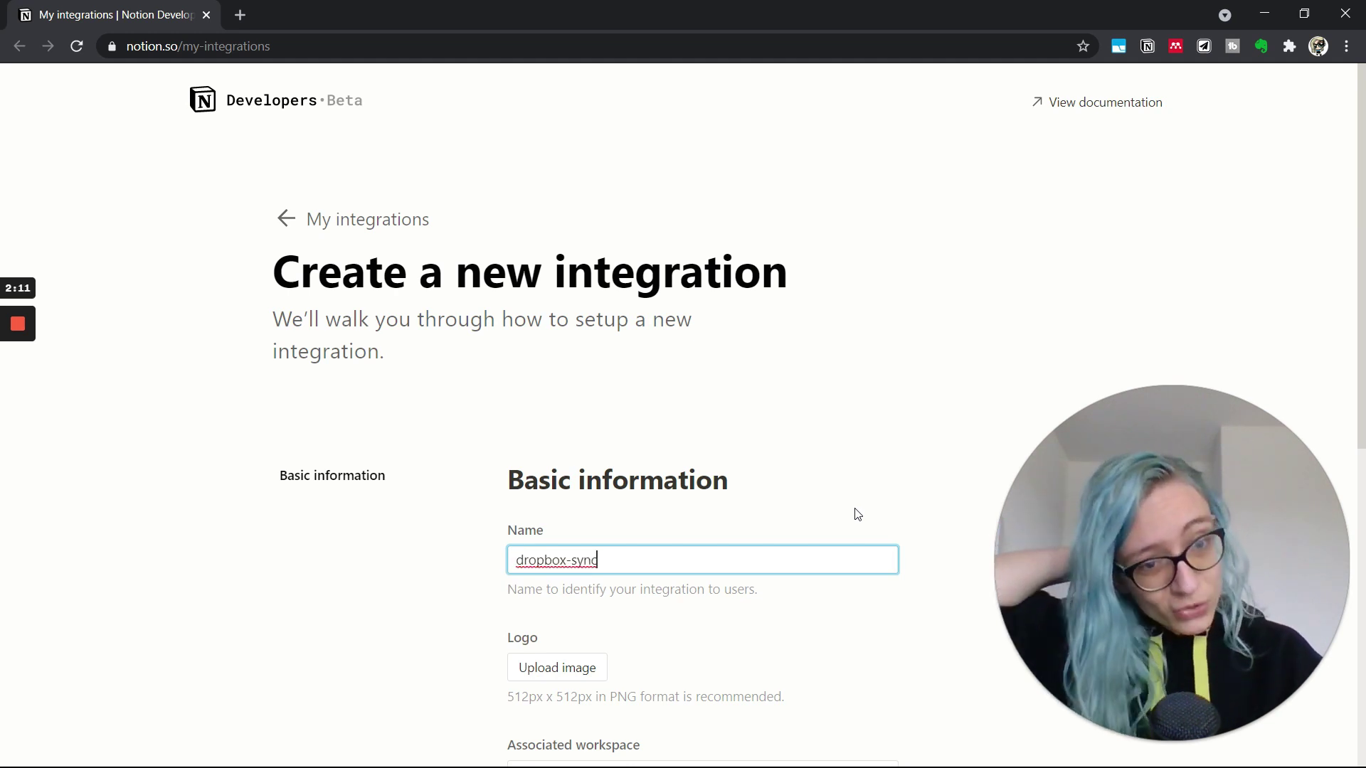
Step: Submit the dropbox-sync internal integration and reveal its secret token
scroll(811, 498, "down", 8)
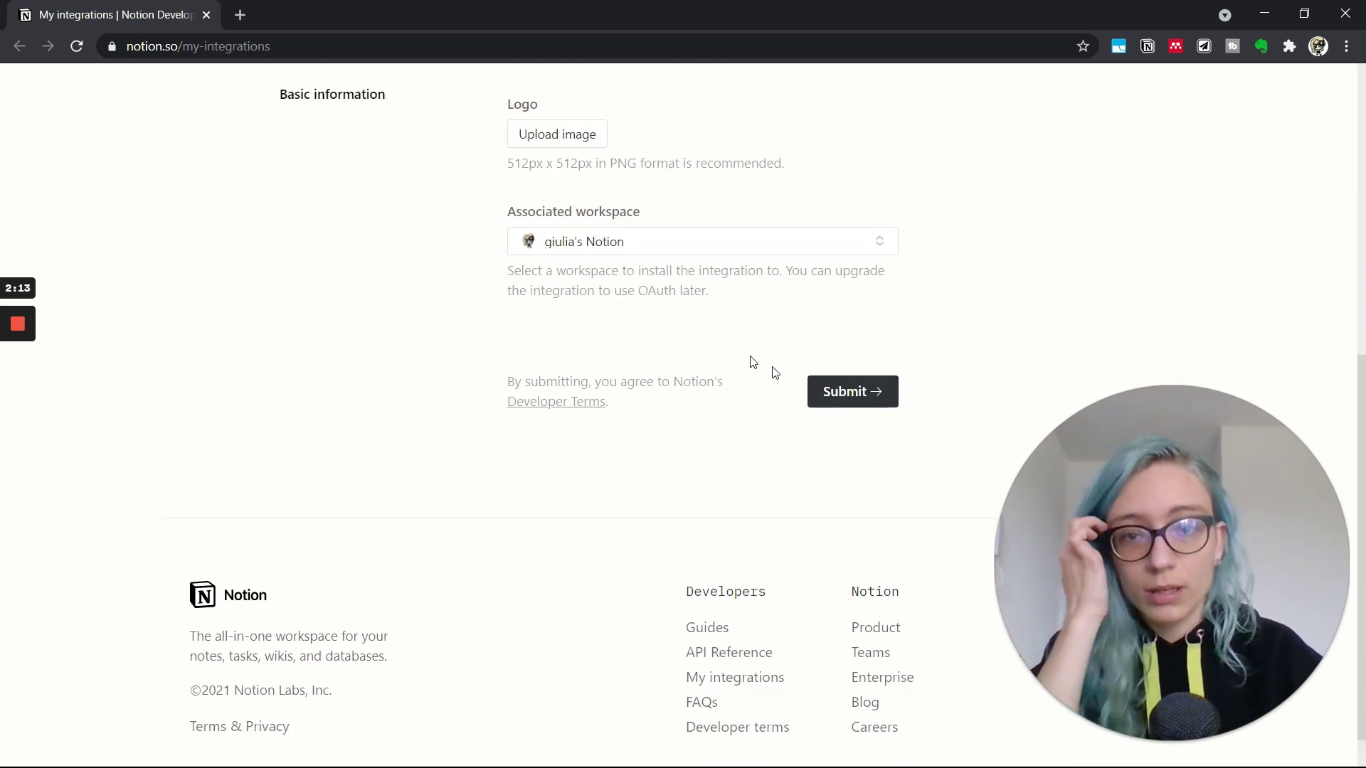
left_click(851, 392)
scroll(719, 494, "down", 2)
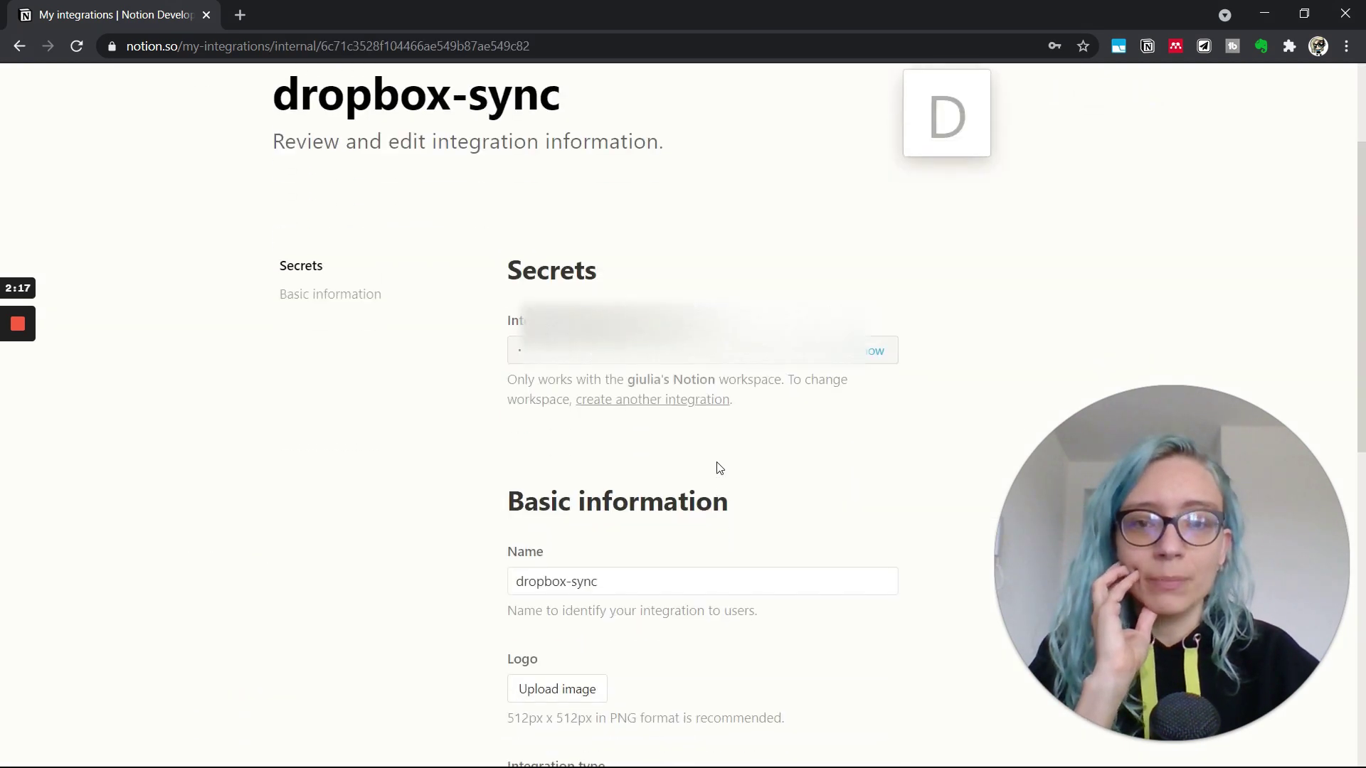
left_click(881, 355)
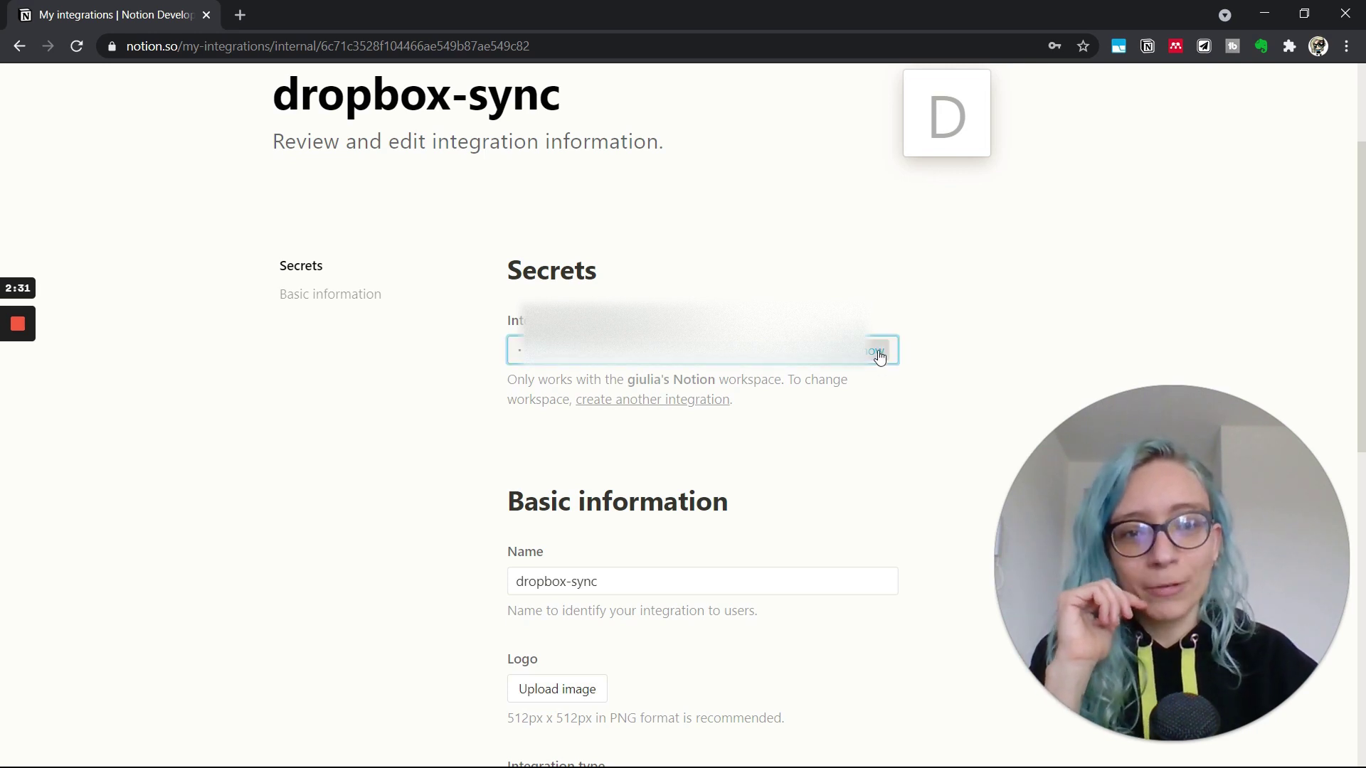
left_click(880, 356)
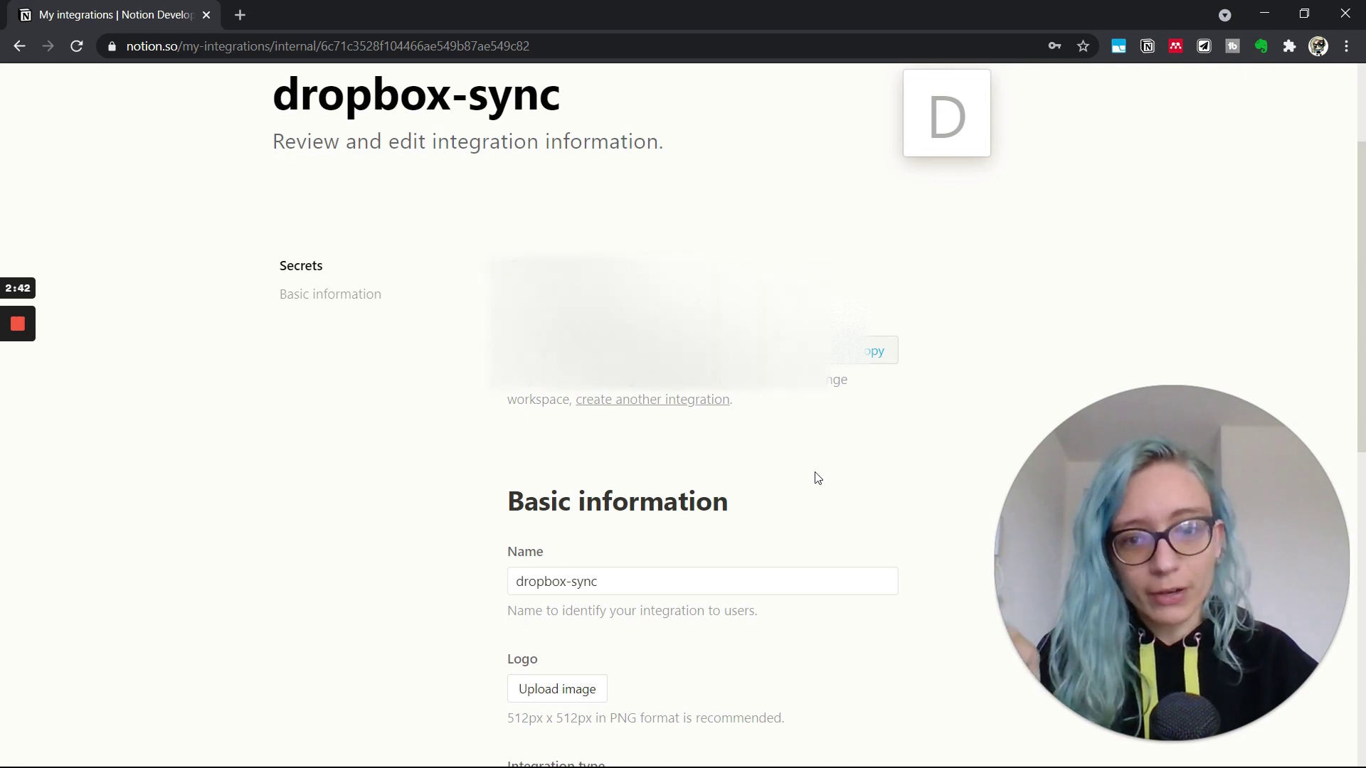
Step: Save the integration's changes and return to the paper-library-sync database in Notion
scroll(811, 463, "down", 5)
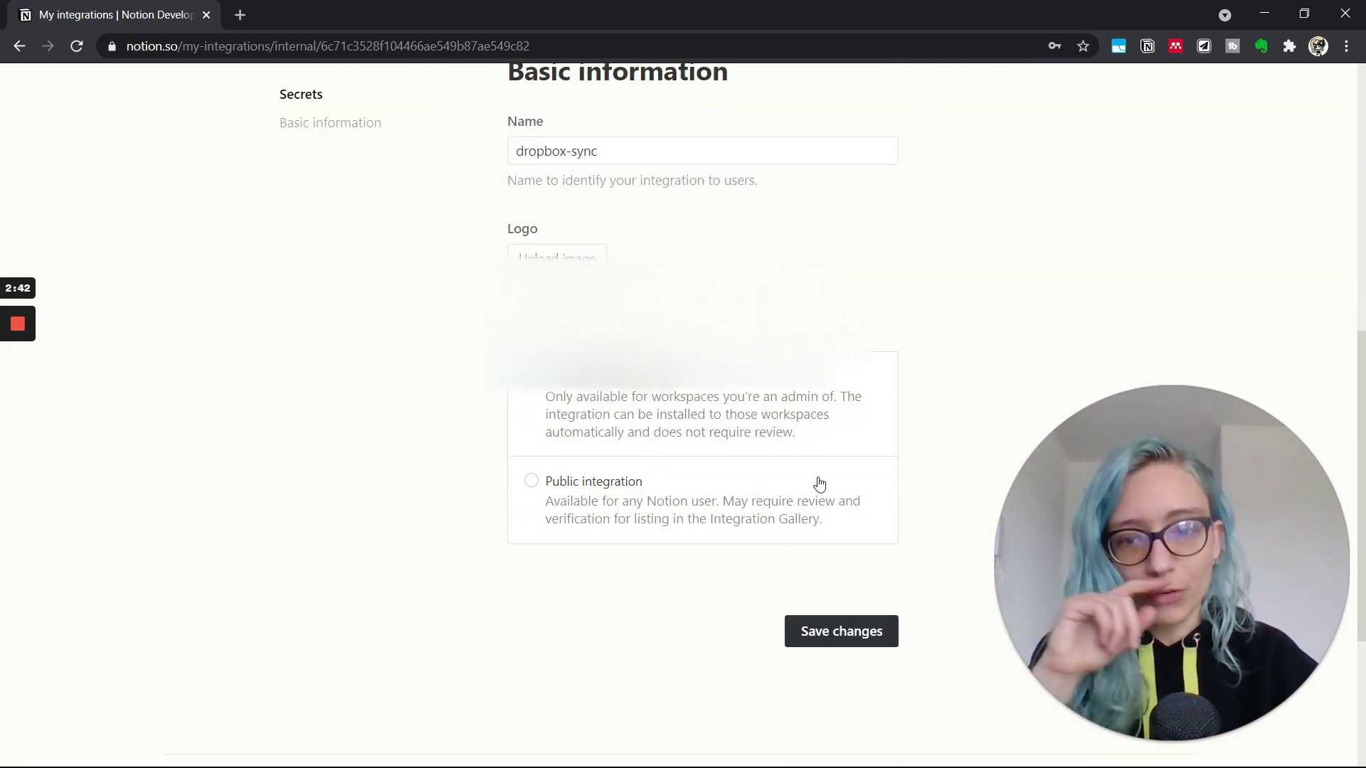
left_click(837, 626)
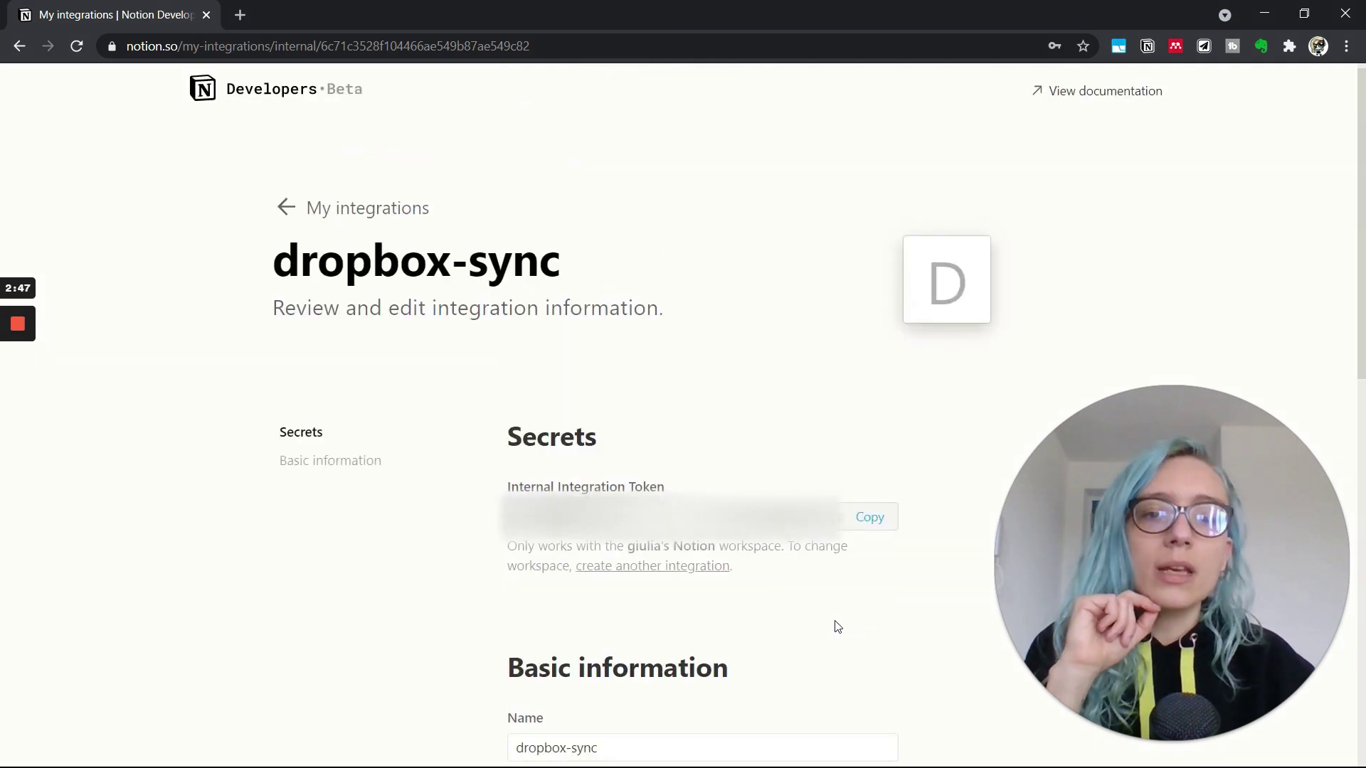
left_click(1265, 14)
left_click(1193, 319)
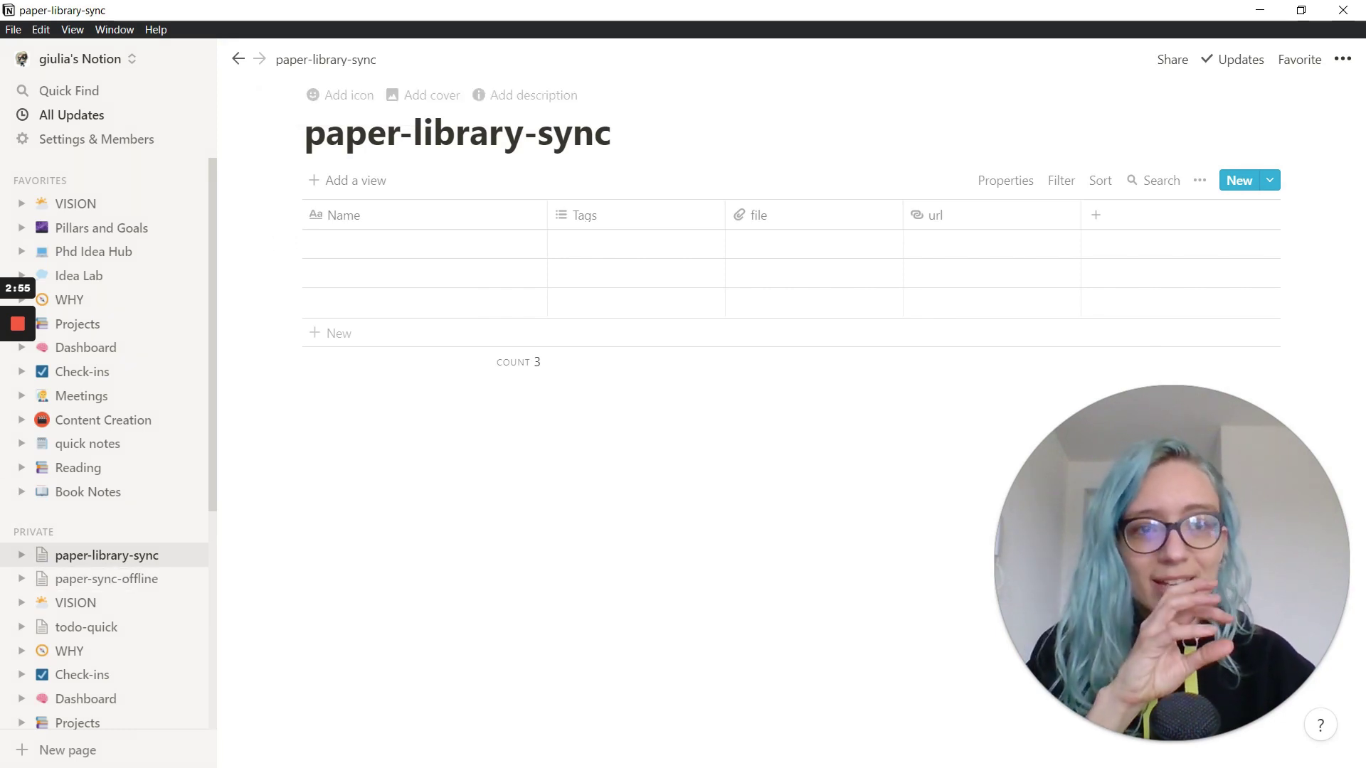
Step: Invite the dropbox-sync integration to the paper-library-sync database with Can edit access
left_click(1173, 59)
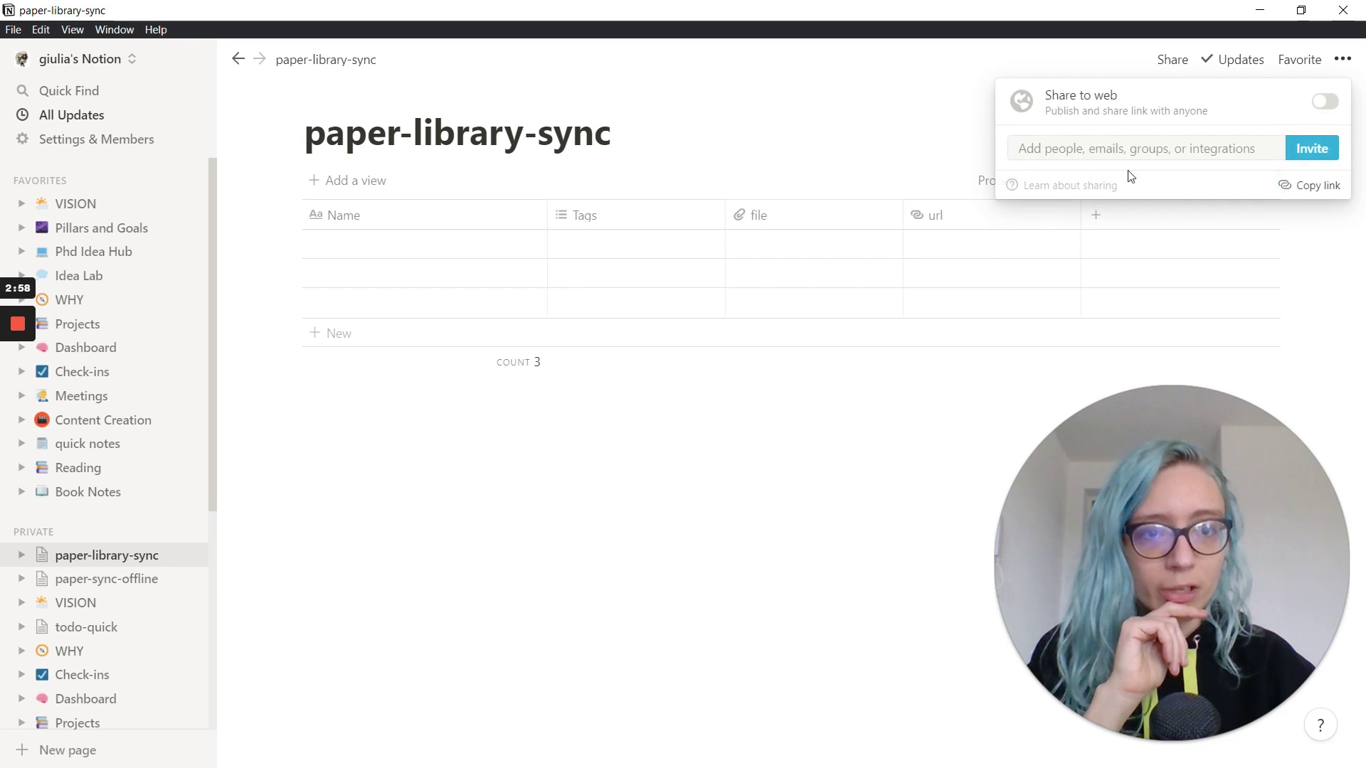
left_click(1136, 149)
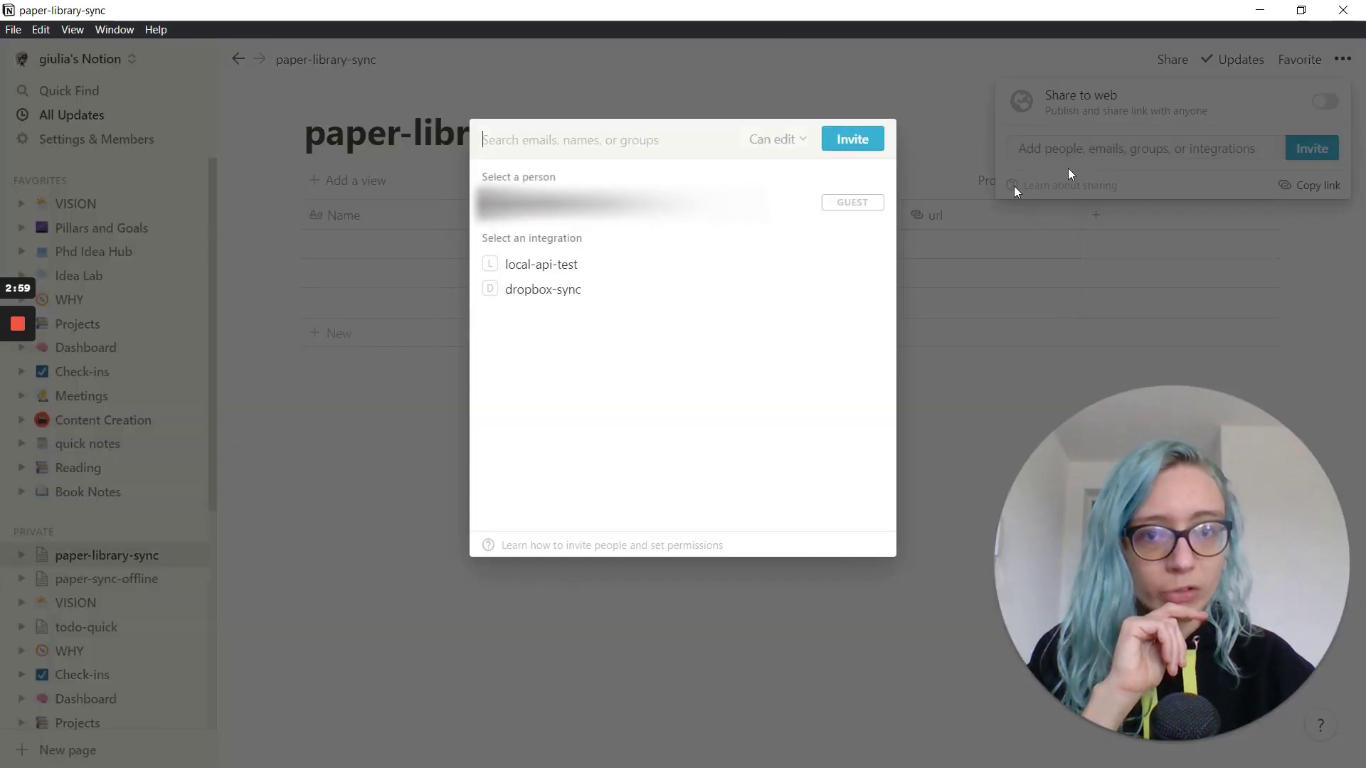
left_click(574, 301)
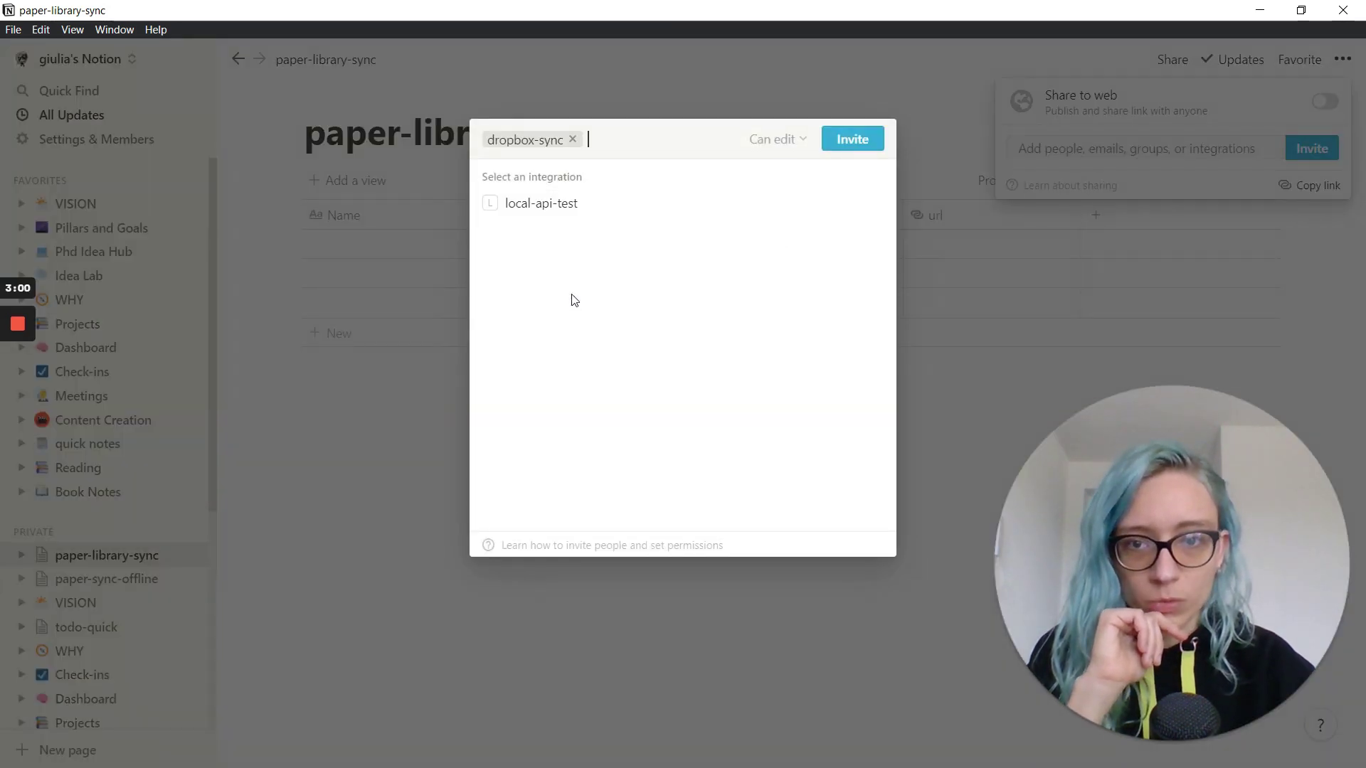
left_click(859, 141)
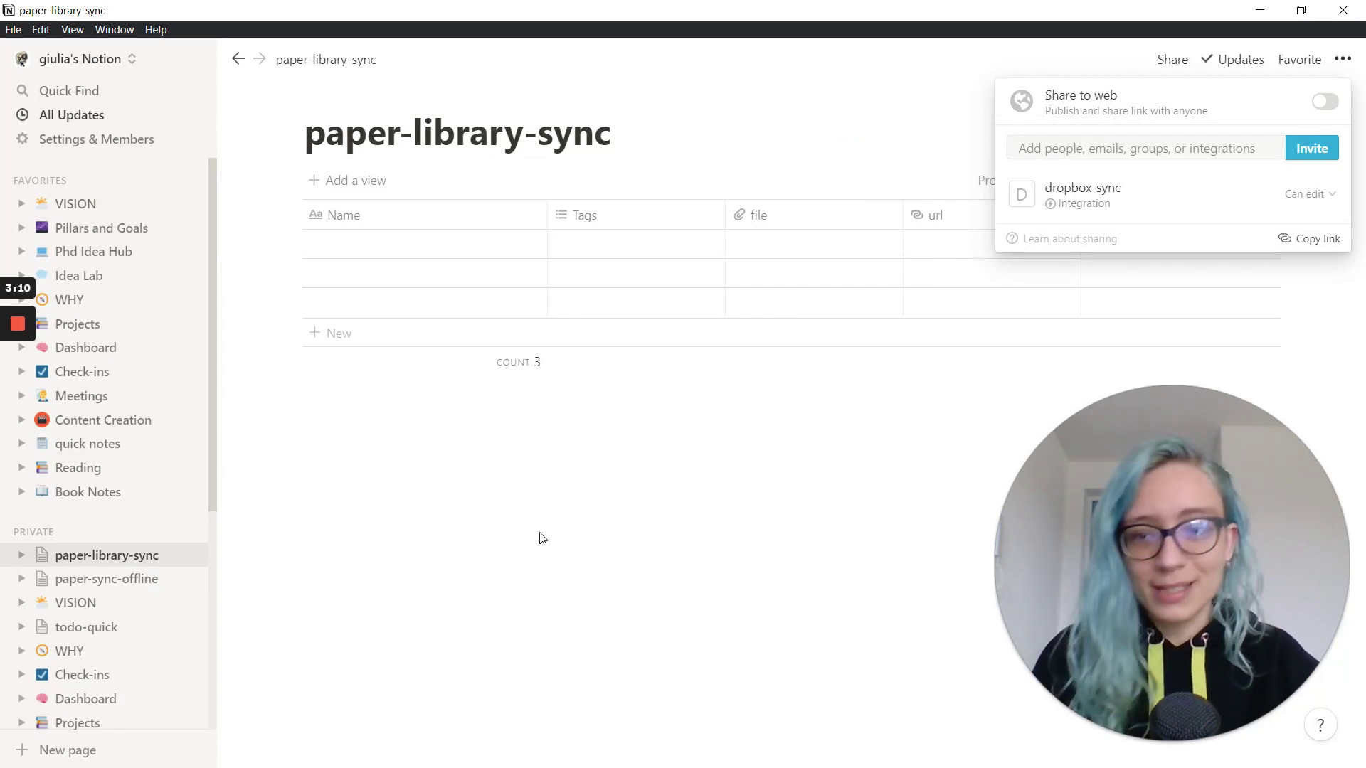
key("super")
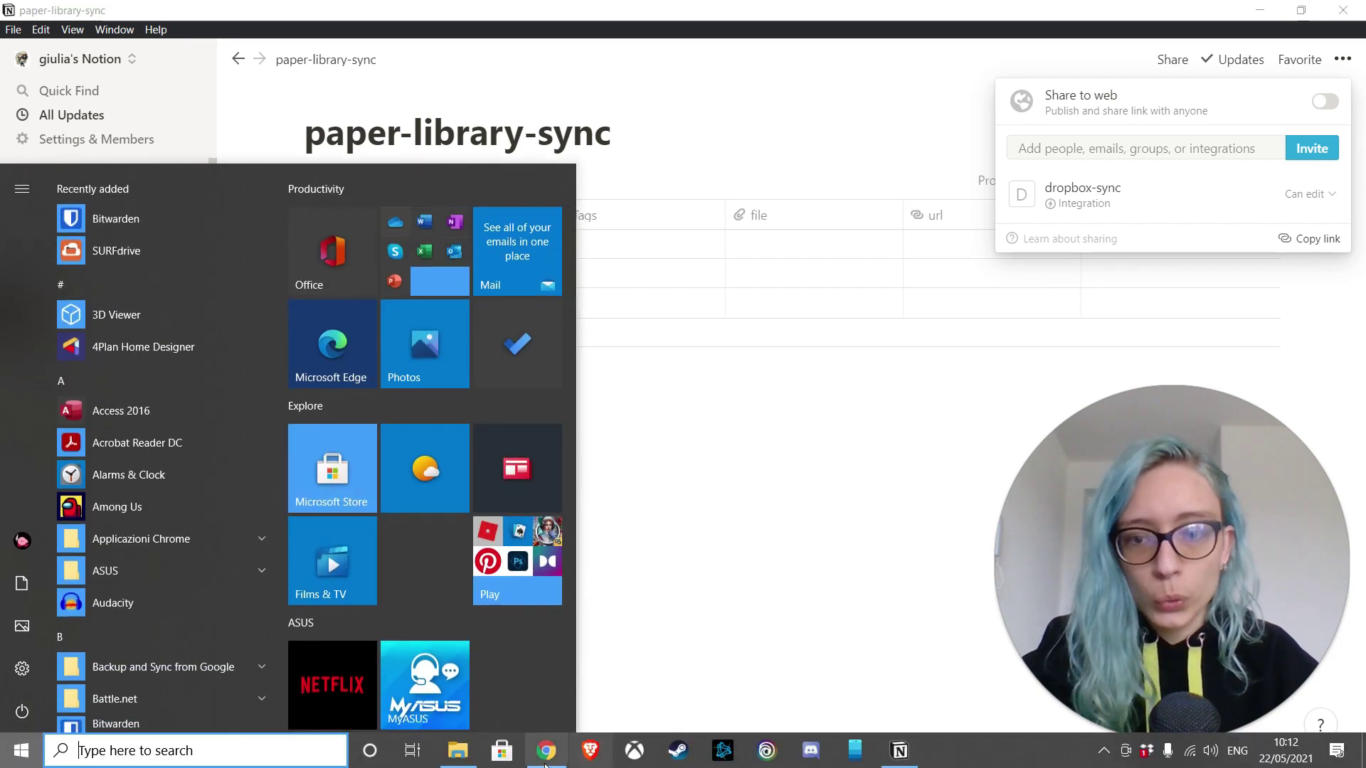
Step: Start a new zap in Zapier with a Dropbox New File in Folder trigger
key("alt+Tab")
left_click(242, 15)
type("zap")
key("Return")
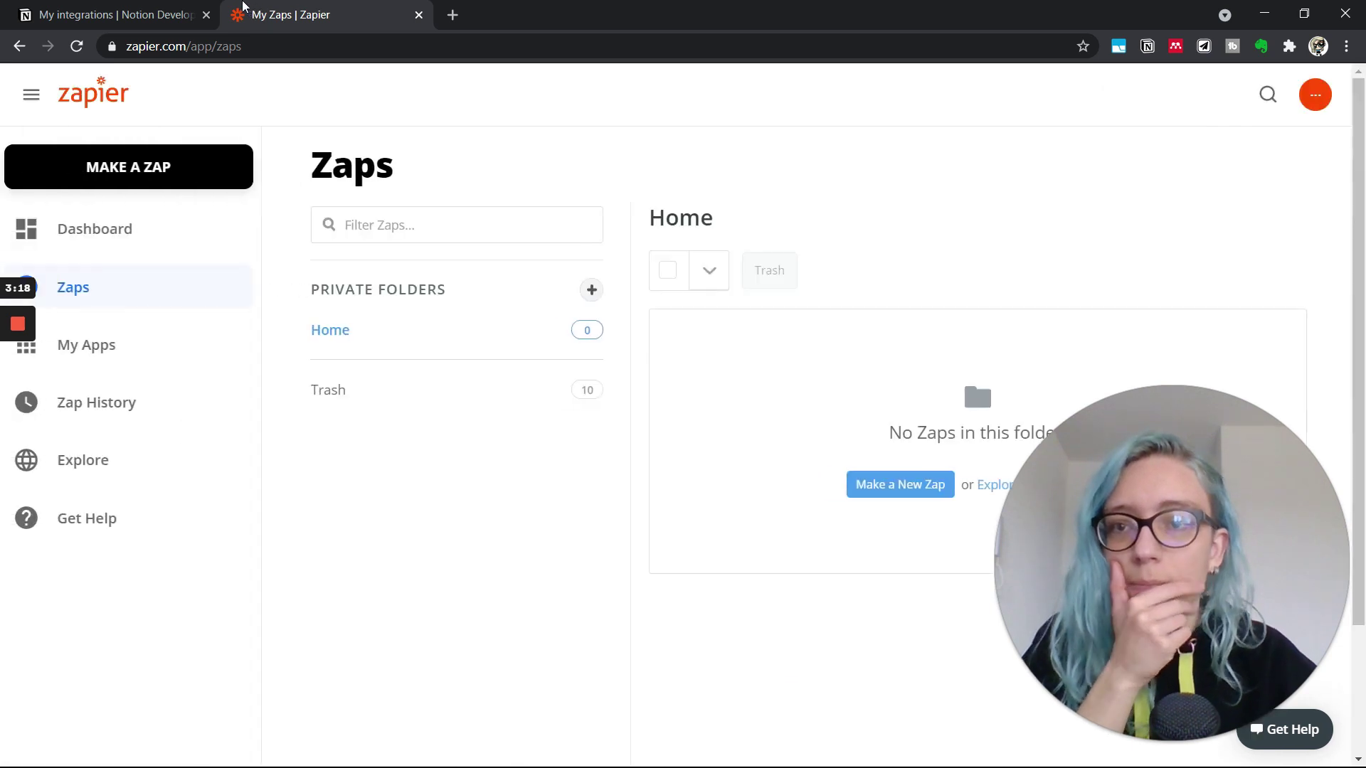
left_click(180, 231)
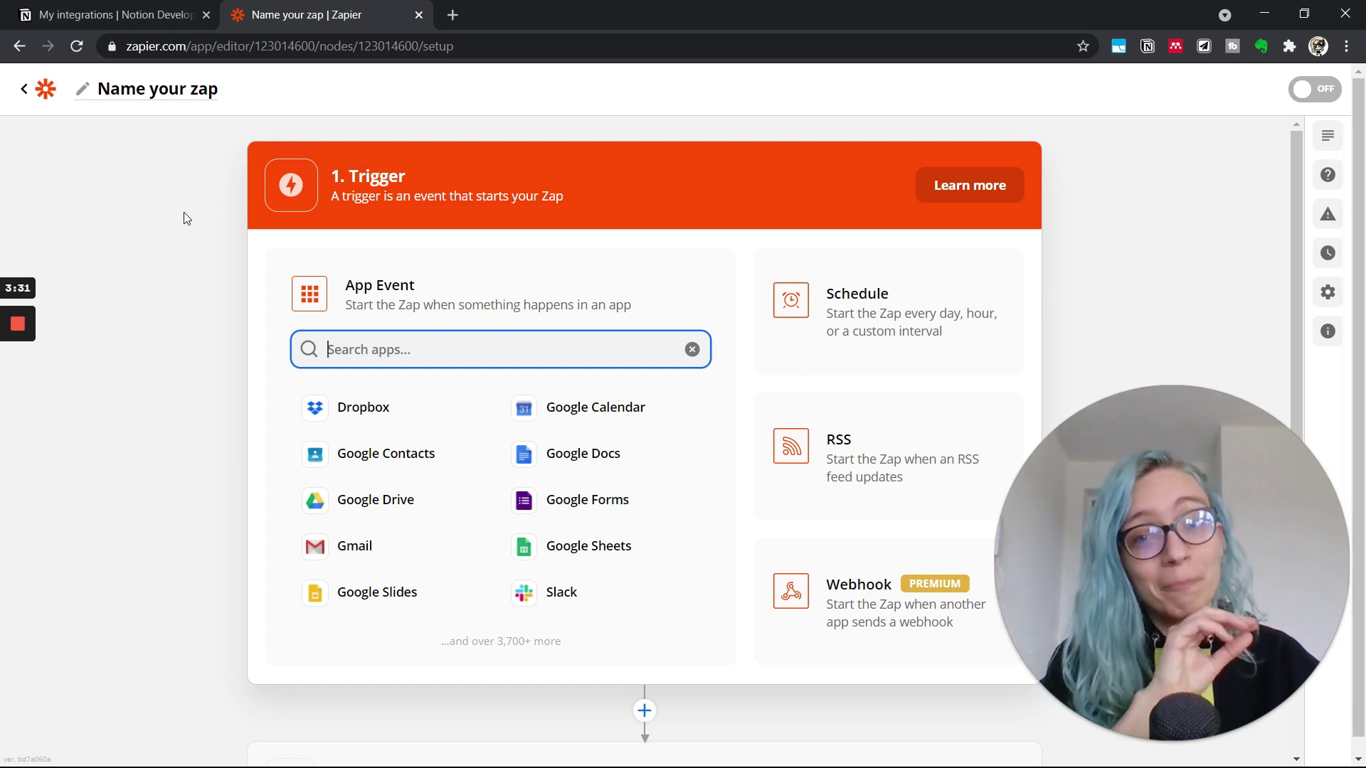
left_click(364, 408)
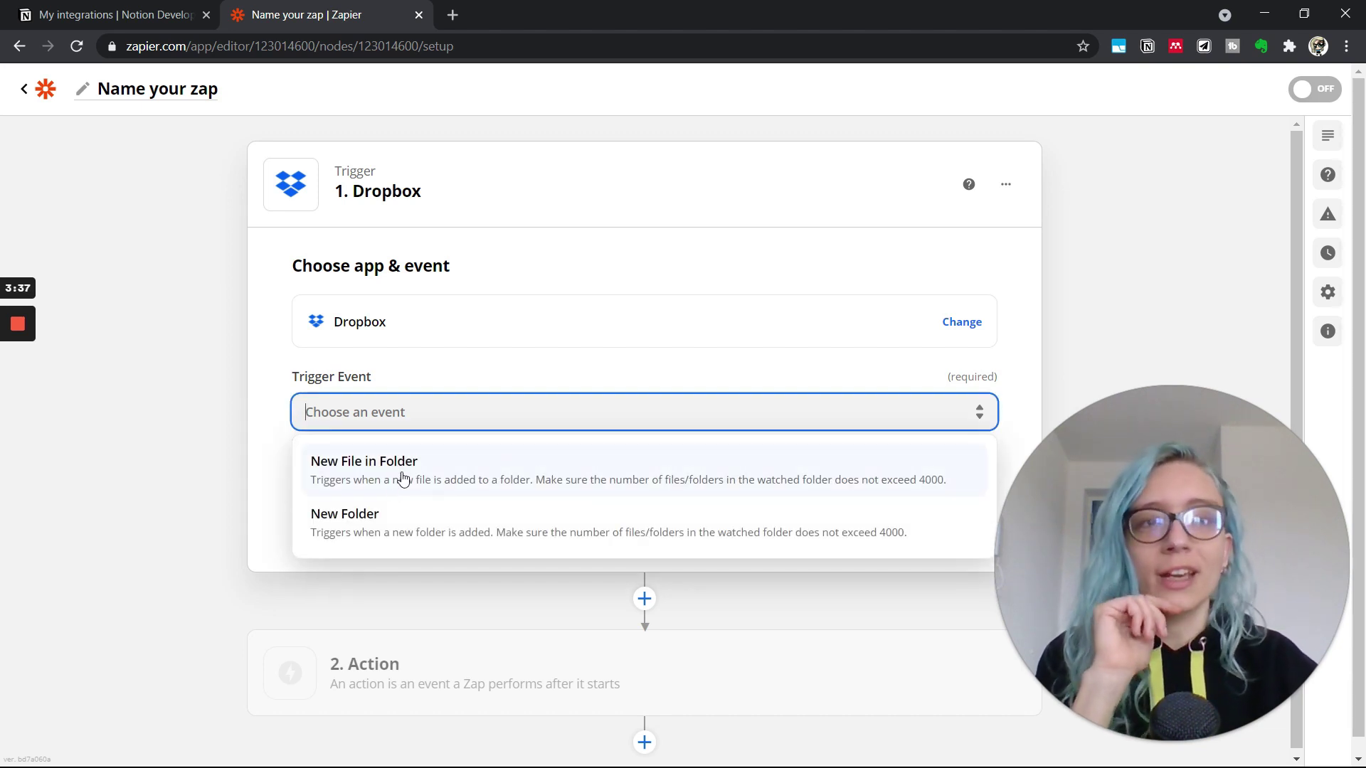
left_click(403, 478)
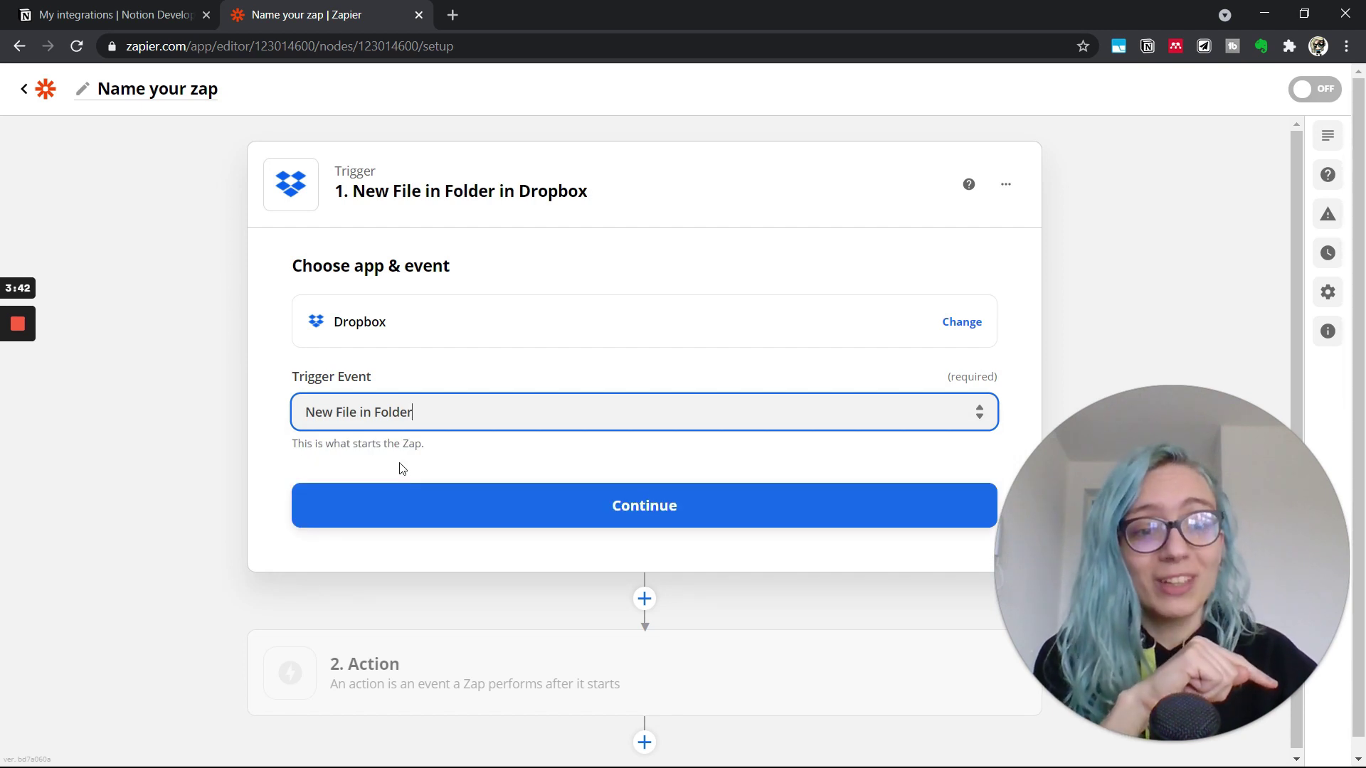
Step: Connect the Dropbox account and watch /notes-vault/library/ee with Include File Contents set to Yes
left_click(493, 510)
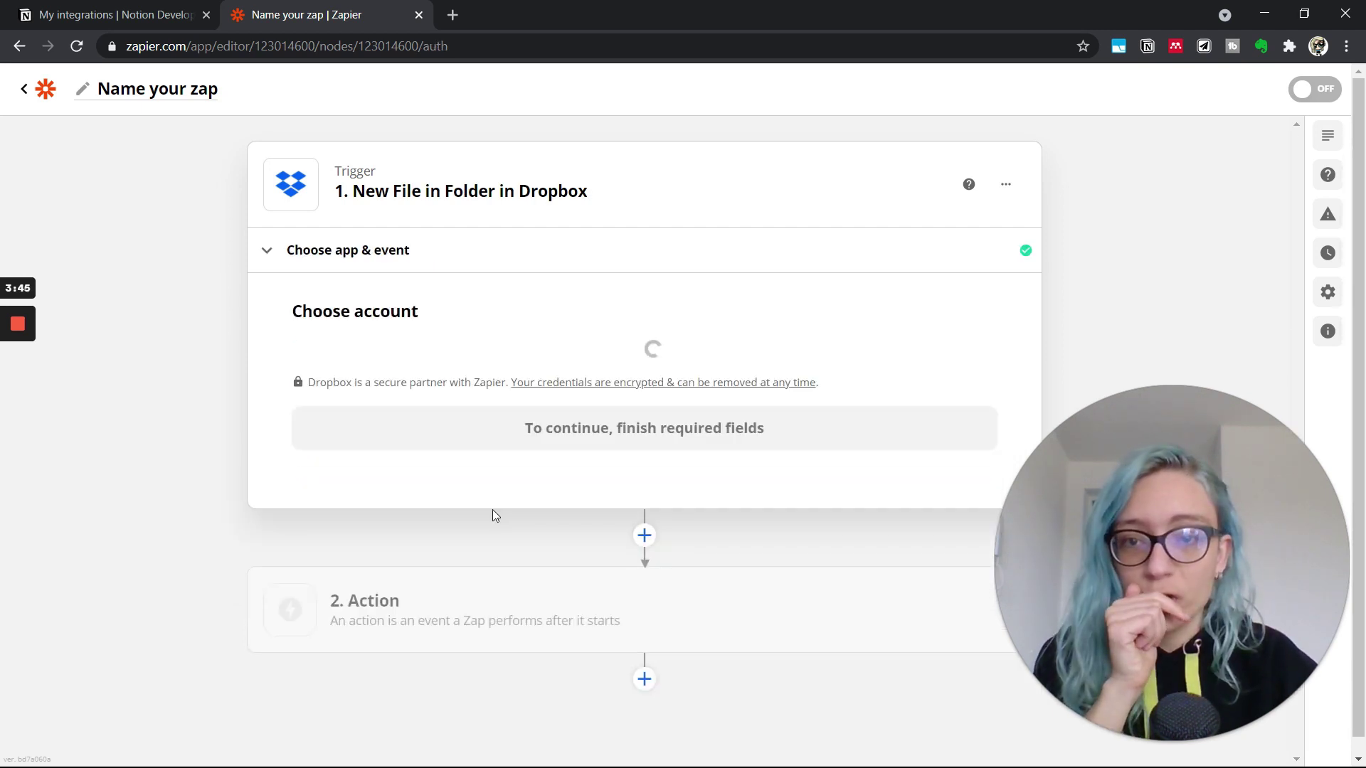
left_click(508, 359)
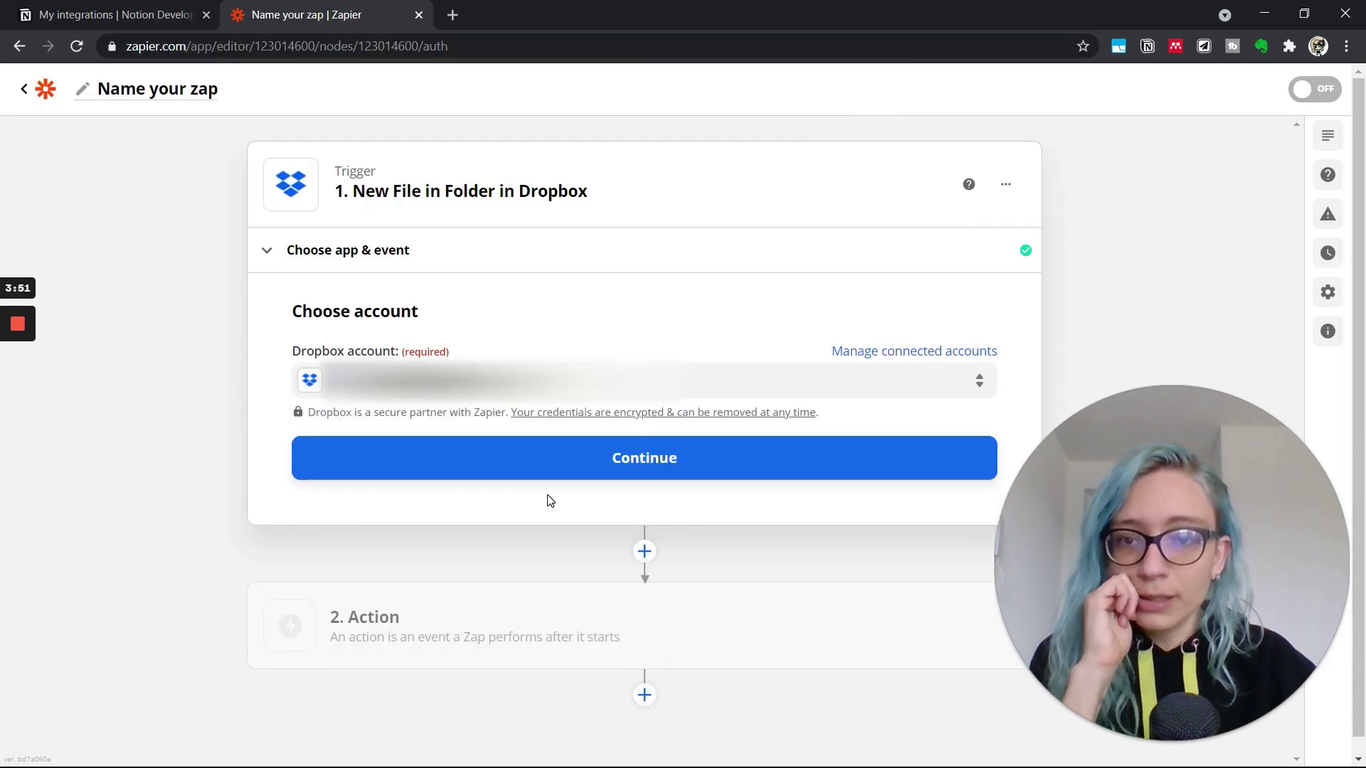
left_click(567, 470)
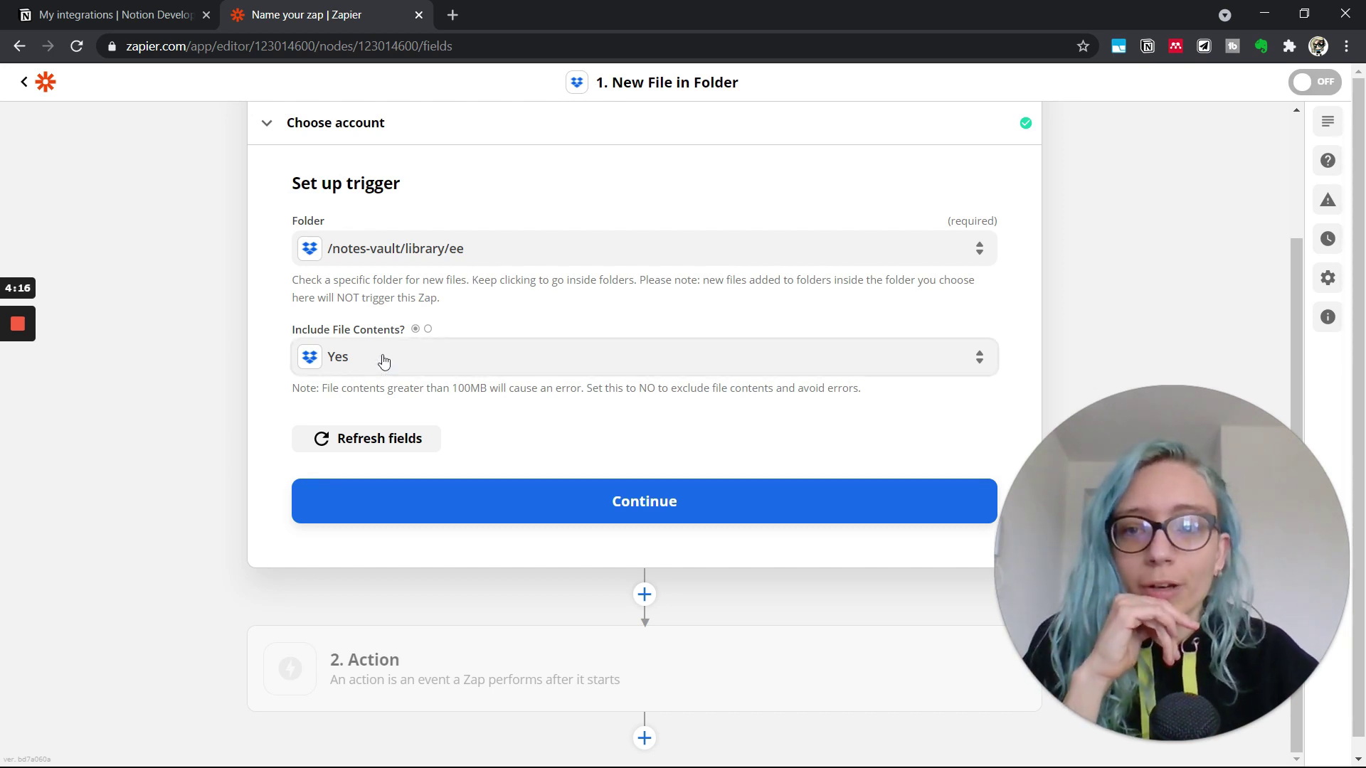
left_click(384, 361)
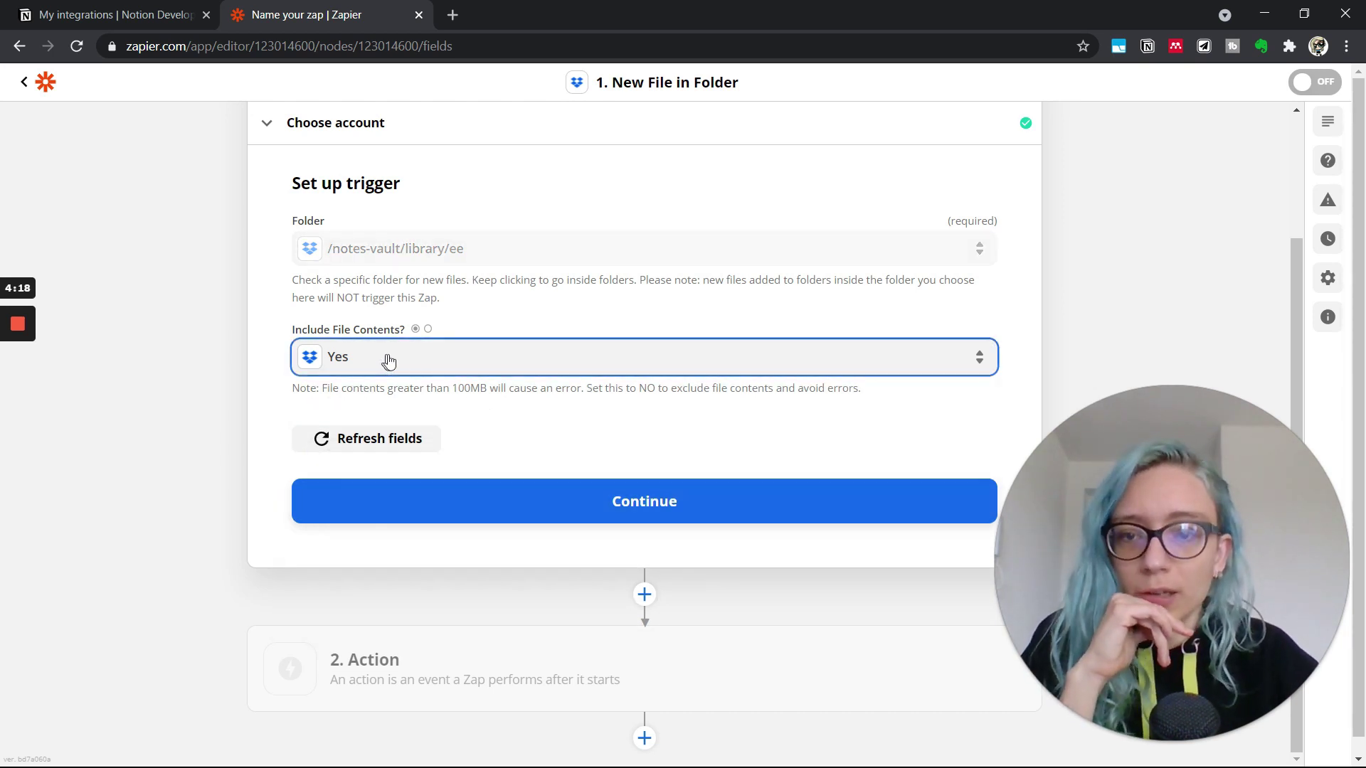
left_click(577, 511)
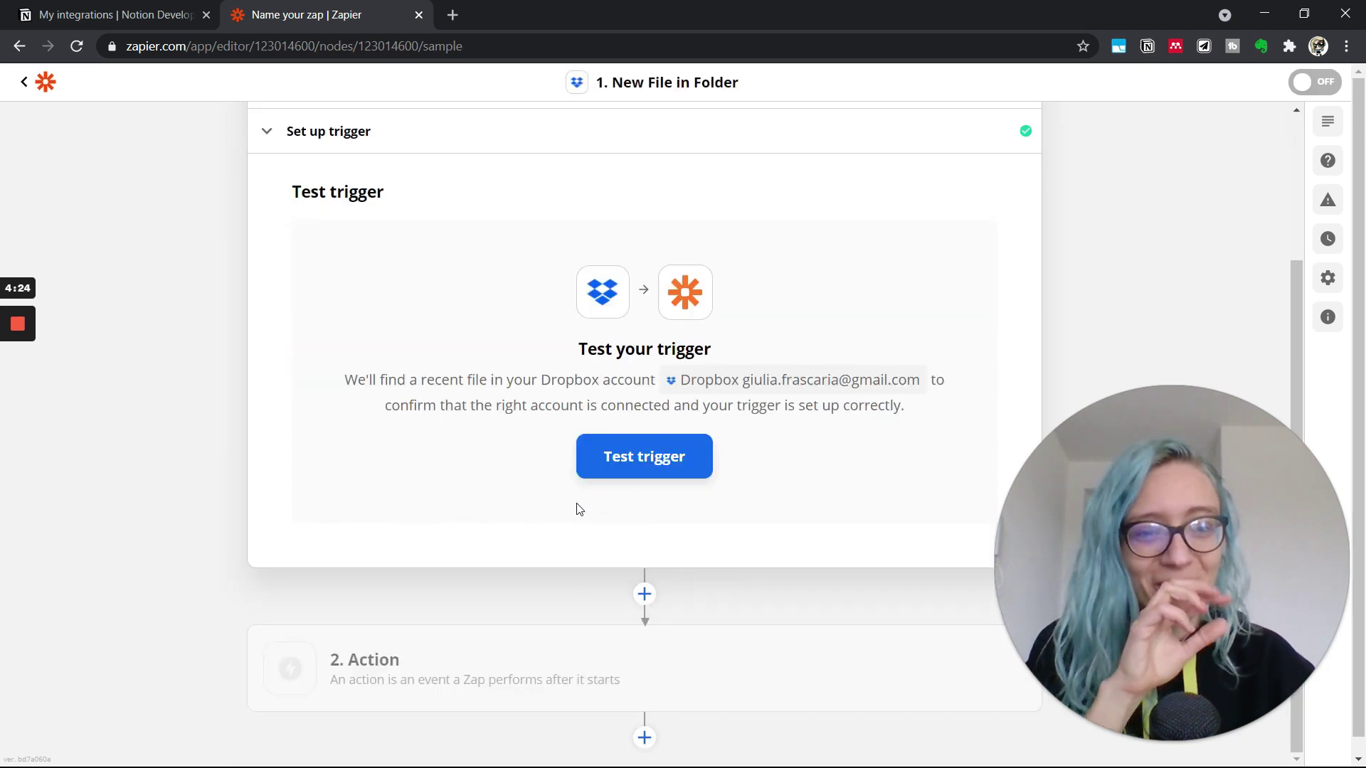
Step: Test the trigger, review the sample PDF 'A Survey of Neuromorphic Computing...' and accept it
left_click(701, 462)
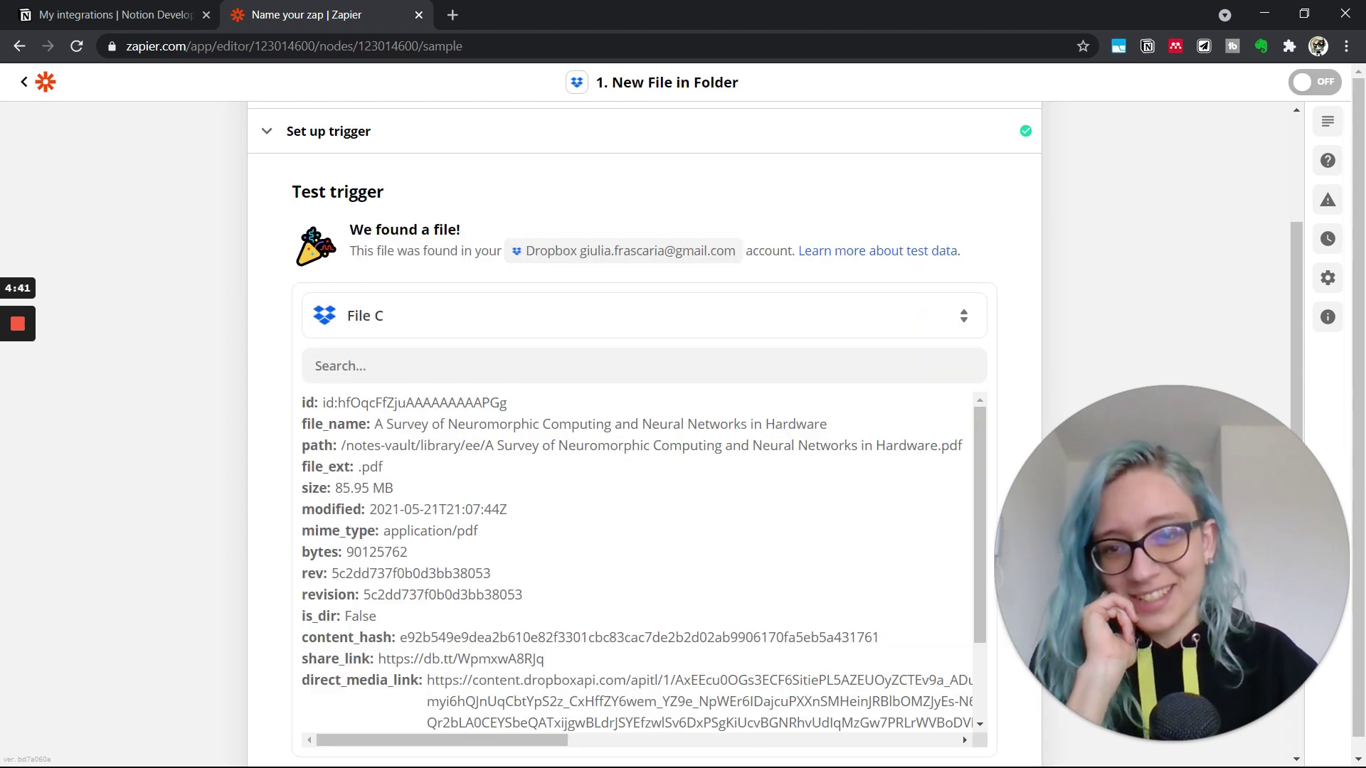
left_click_drag(375, 424, 859, 432)
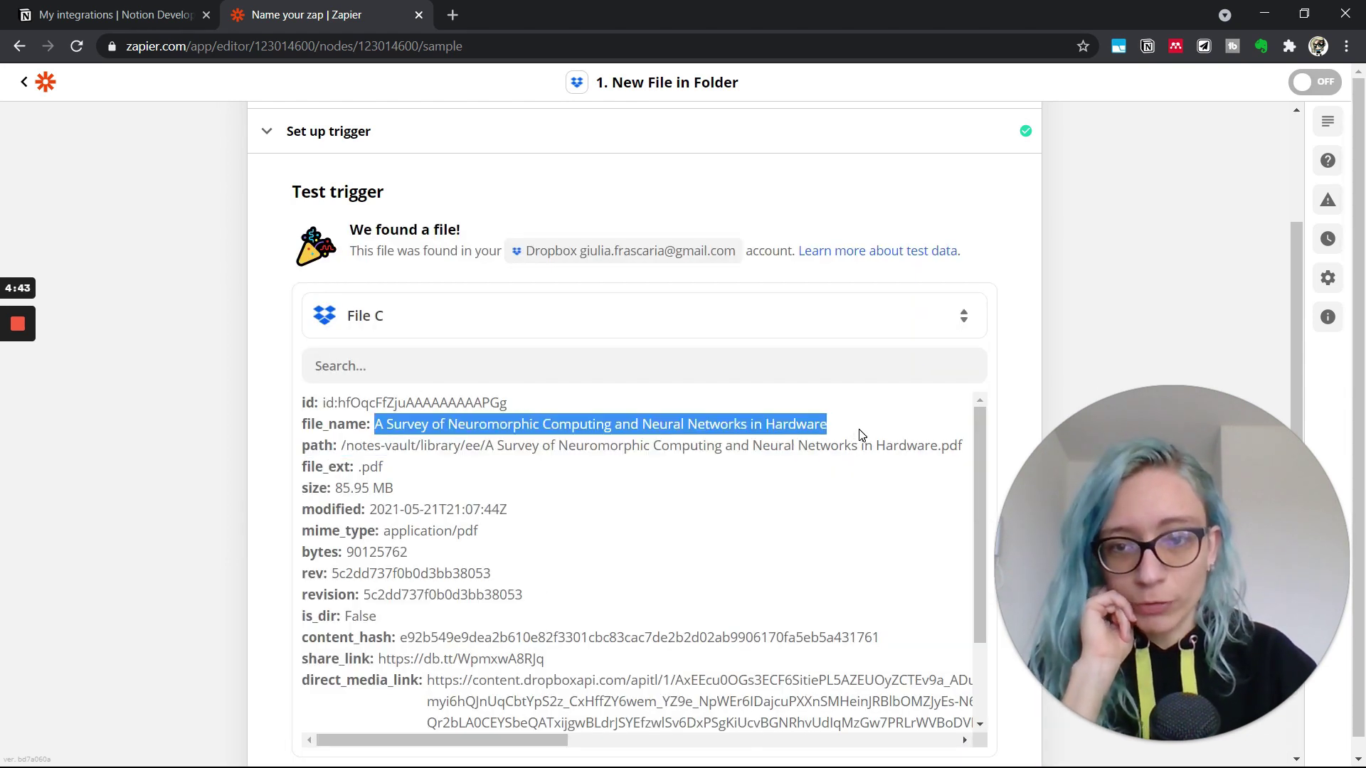
scroll(606, 587, "down", 1)
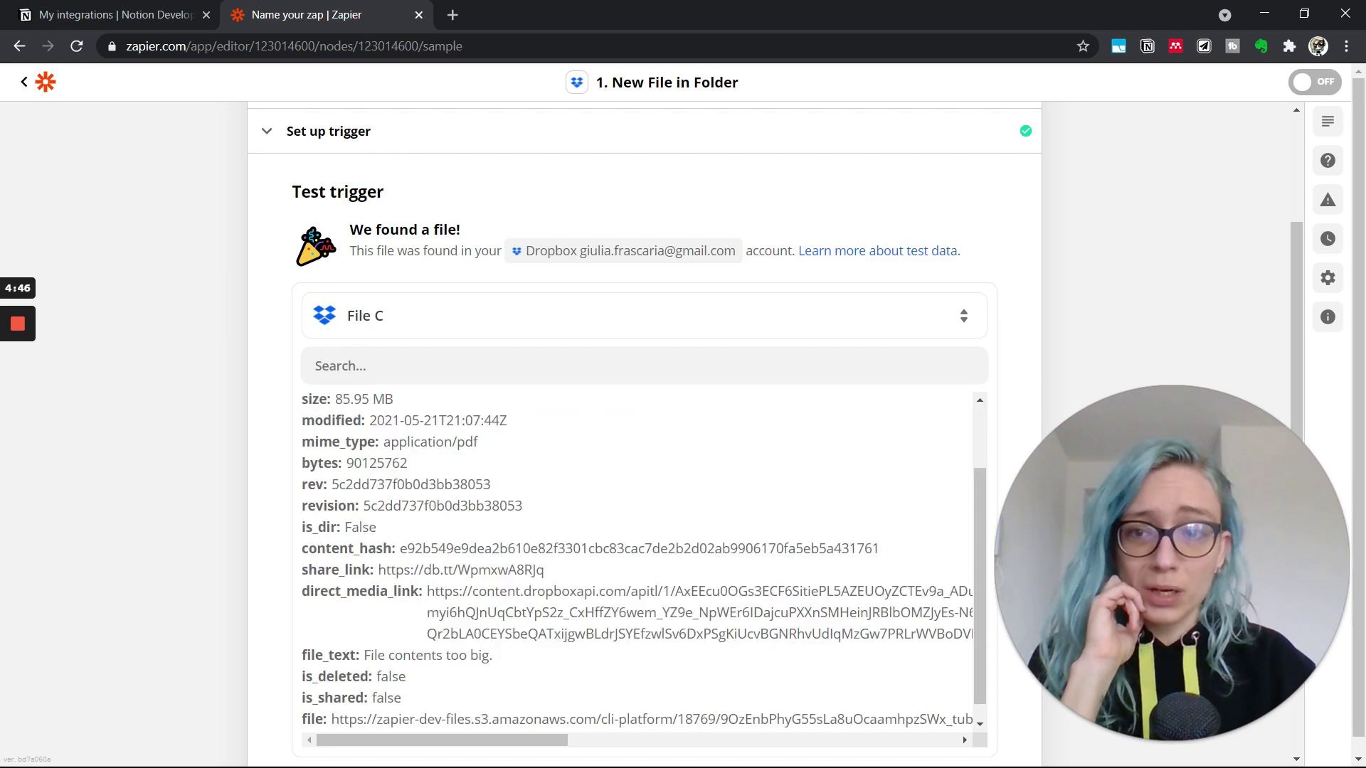
left_click_drag(335, 403, 404, 404)
scroll(571, 547, "down", 1)
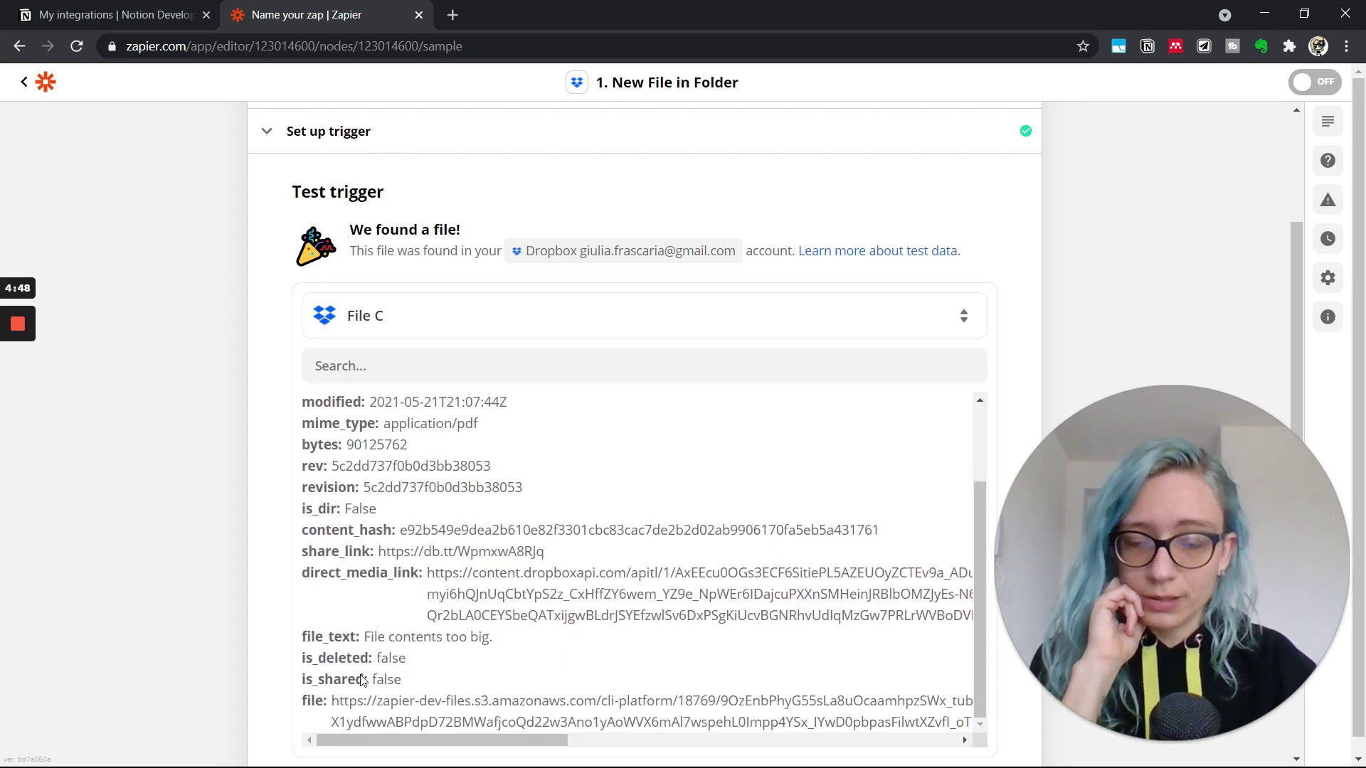
scroll(228, 644, "down", 4)
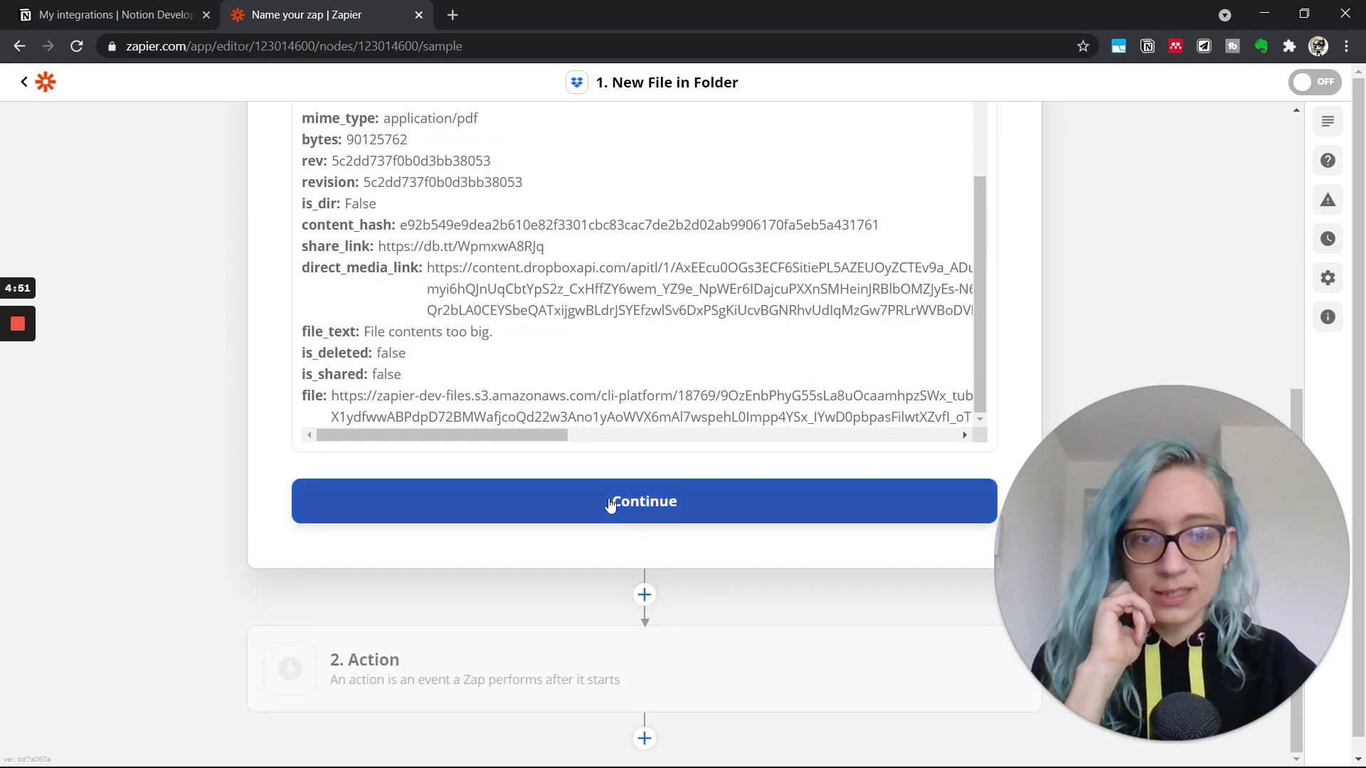
left_click(615, 507)
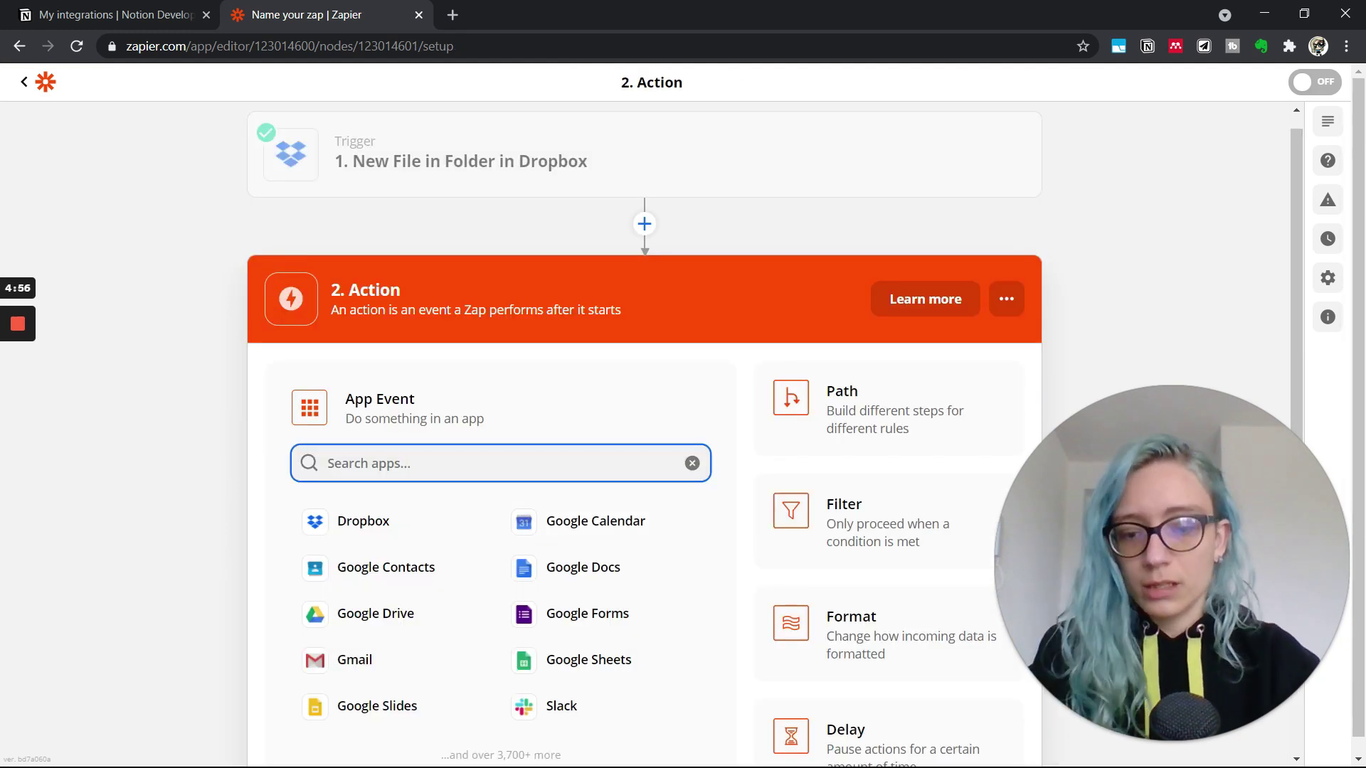
type("notio")
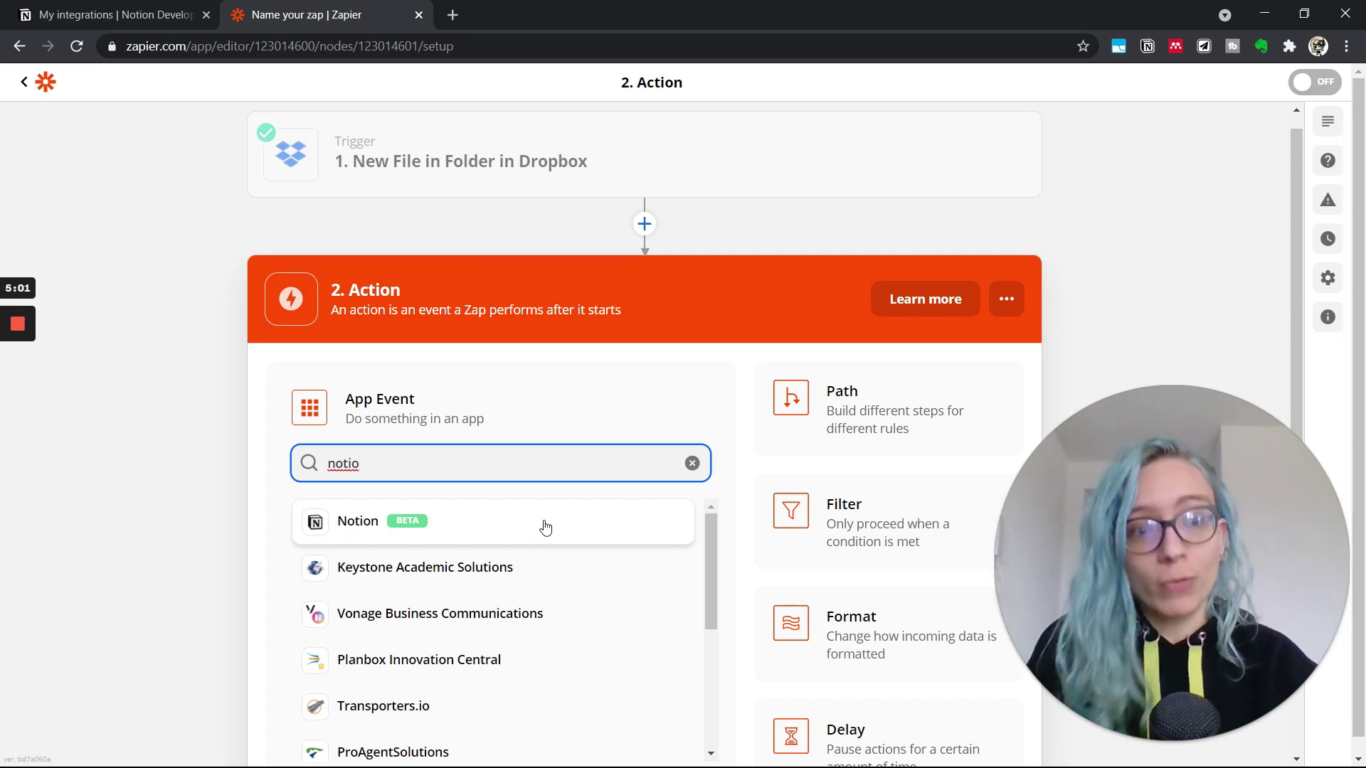
Step: Choose Notion as the action app with the Create Database Item event
left_click(545, 526)
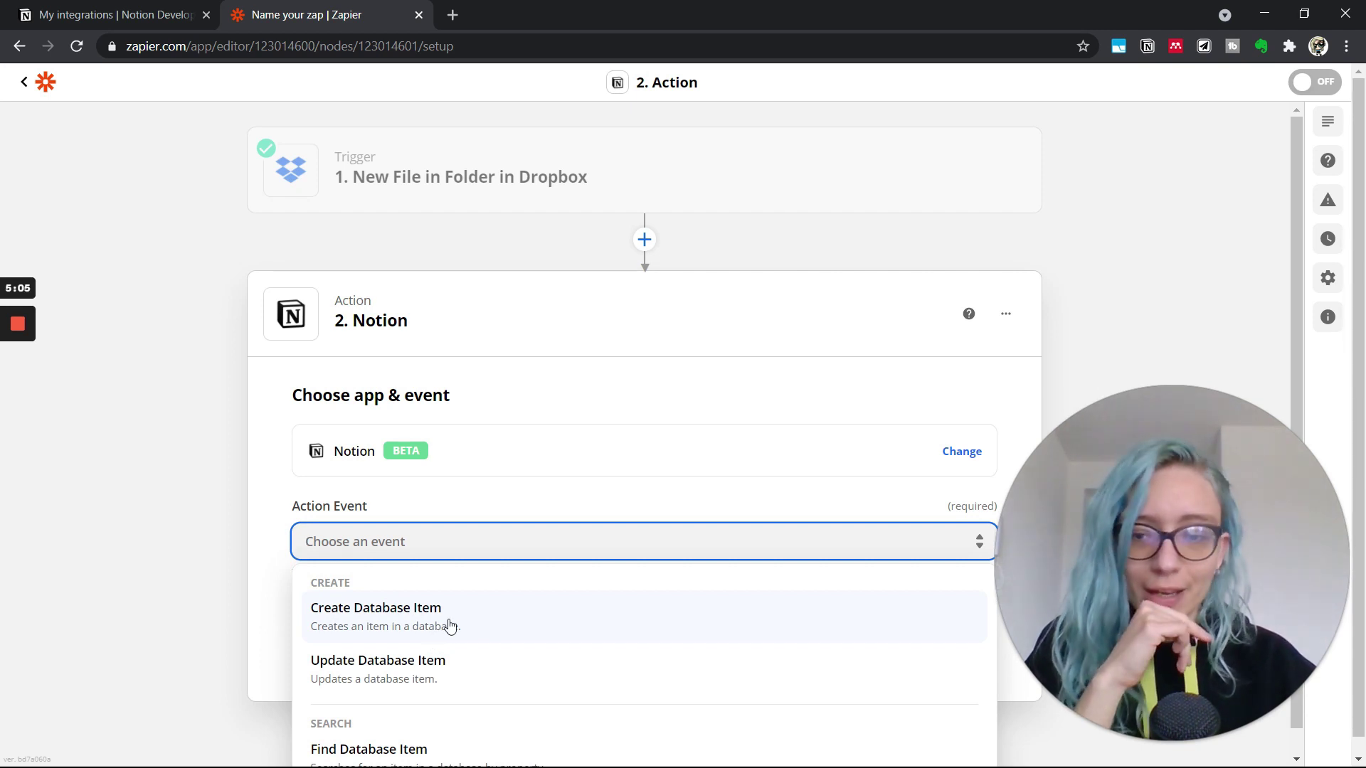
left_click(450, 626)
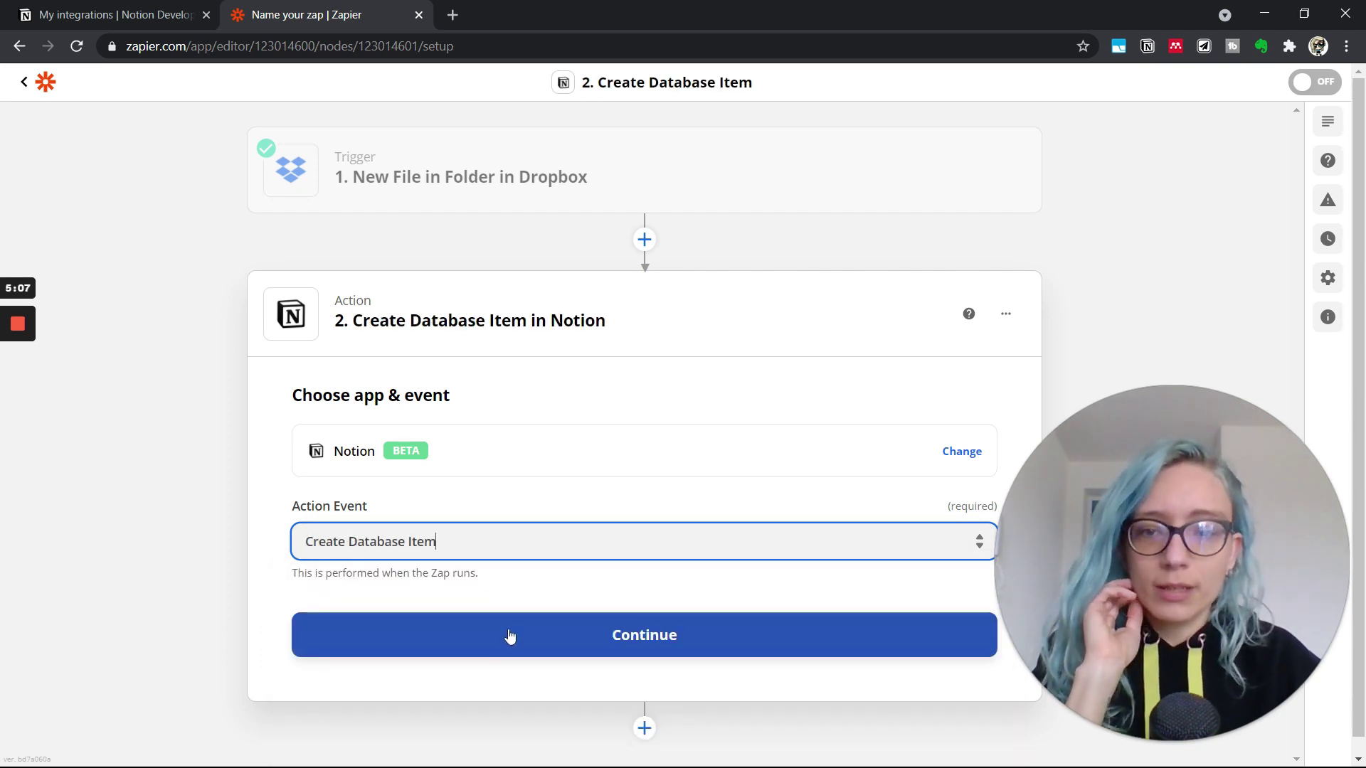
Step: Connect a Notion account to the action by pasting the dropbox-sync integration token
left_click(557, 641)
left_click(545, 491)
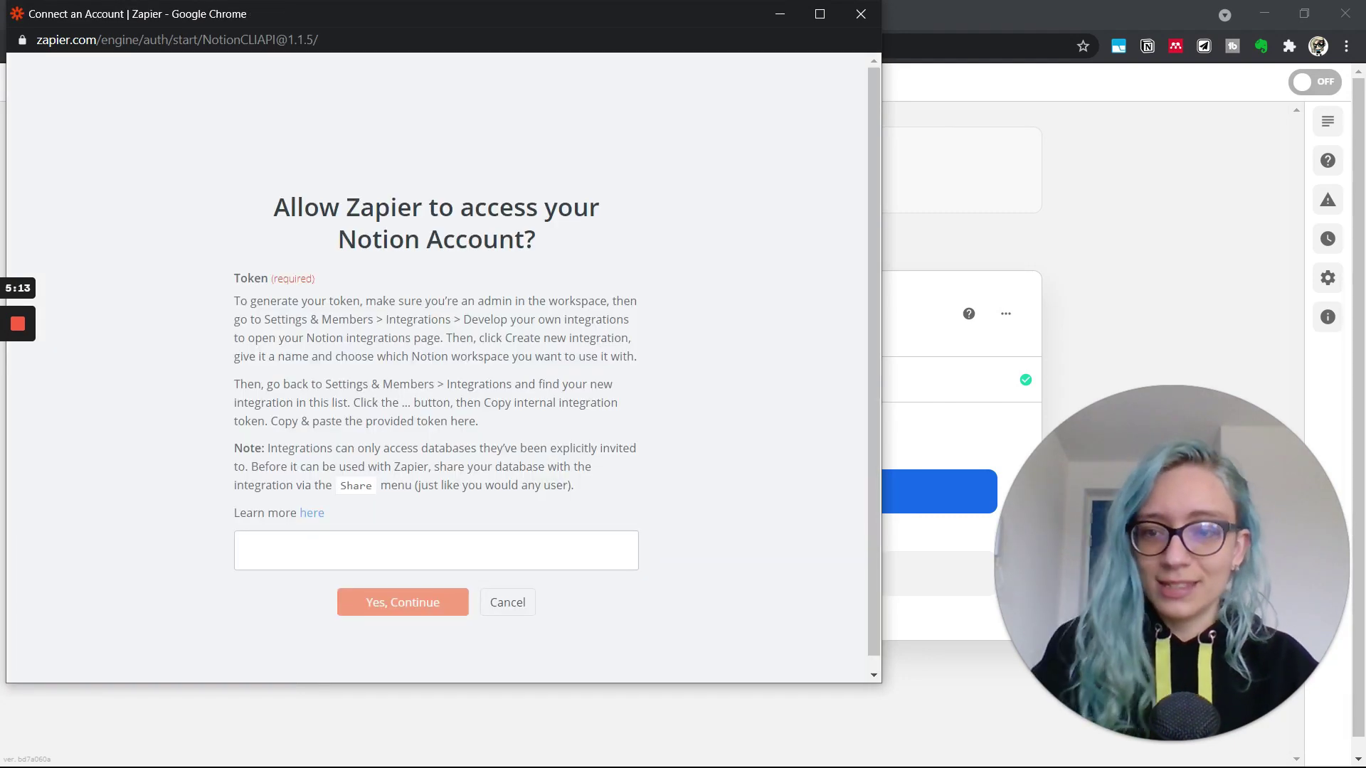
key("ctrl+v")
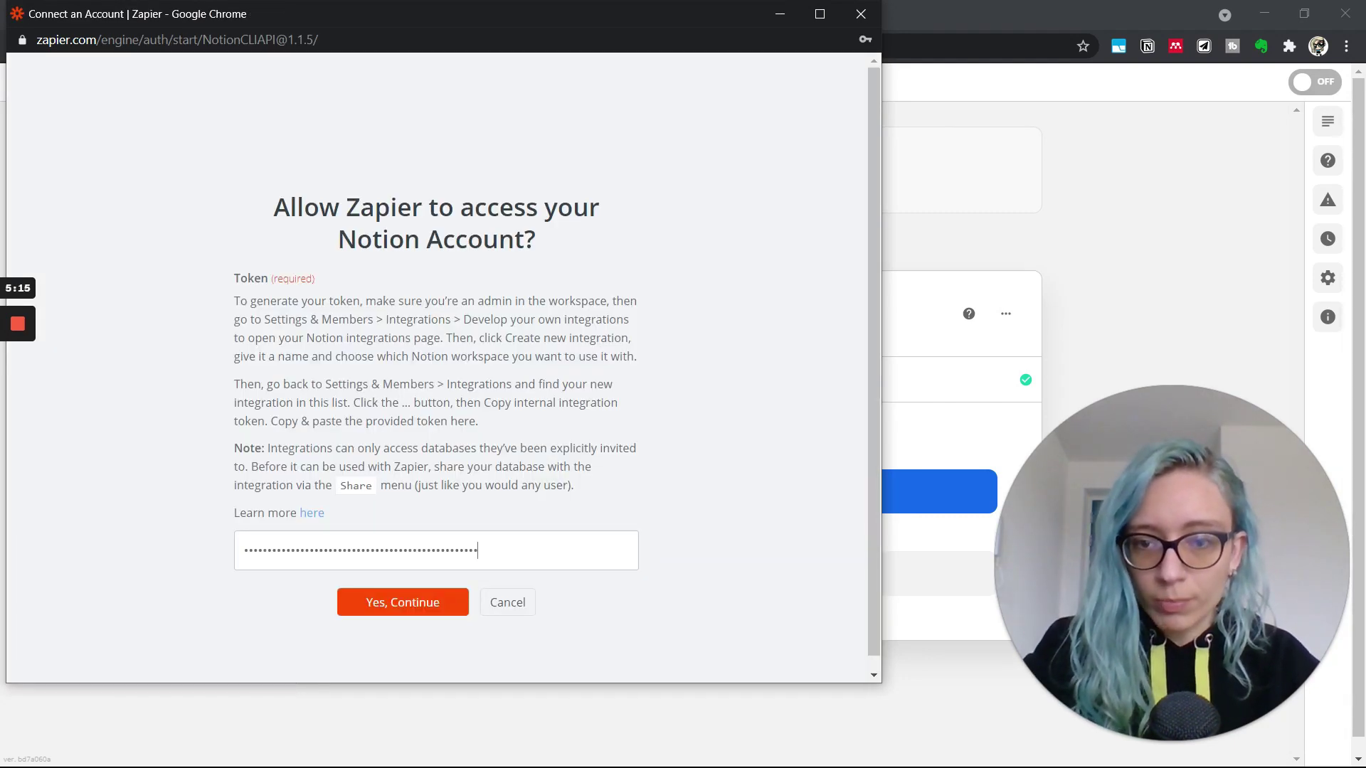
left_click(409, 604)
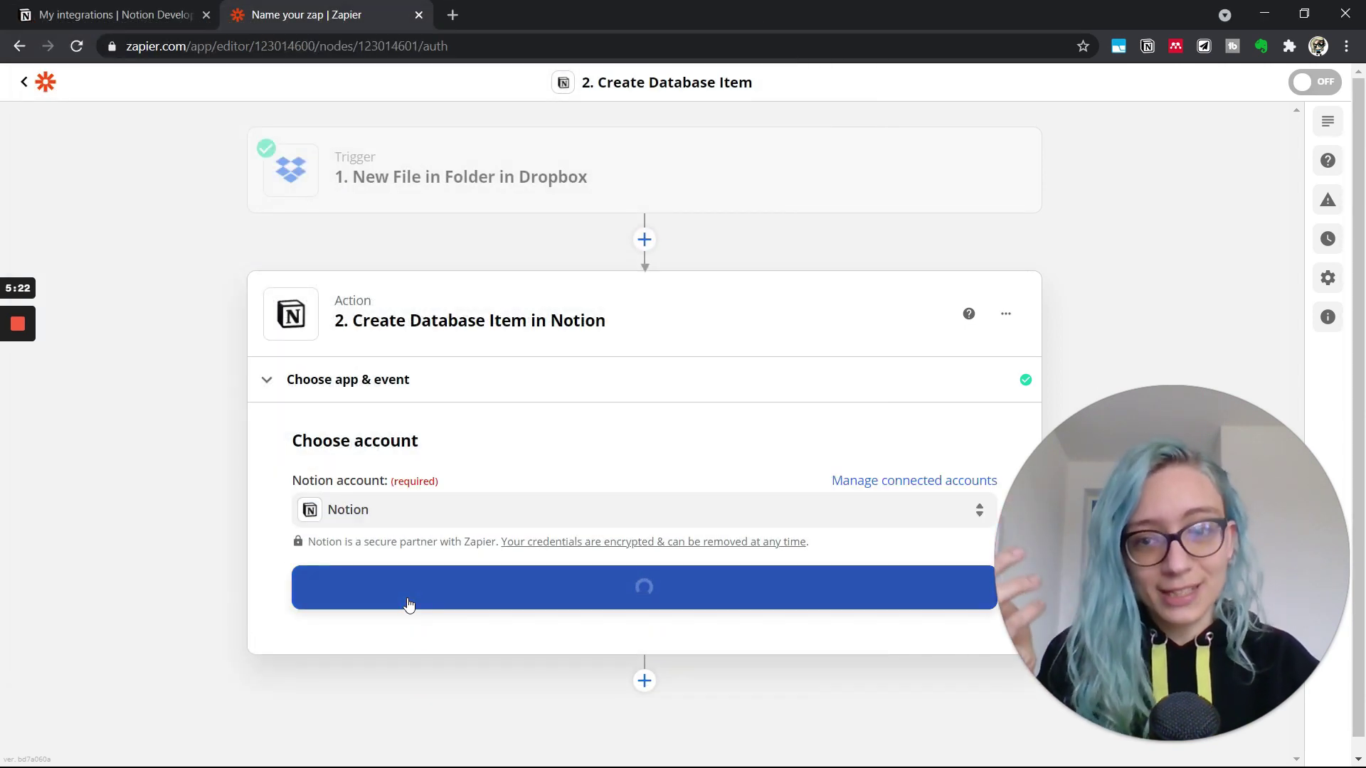
left_click(408, 600)
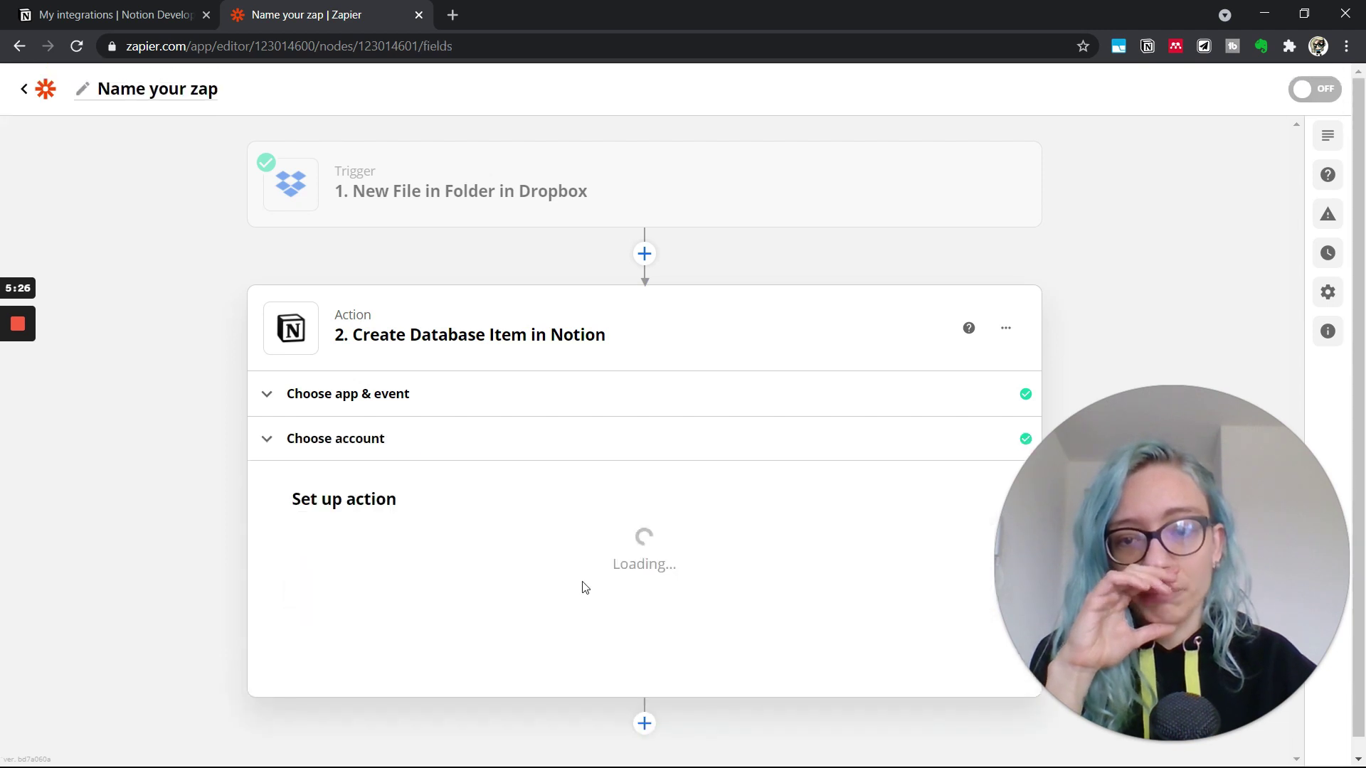
Step: Select paper-library-sync as the Notion action's target database
scroll(524, 574, "down", 2)
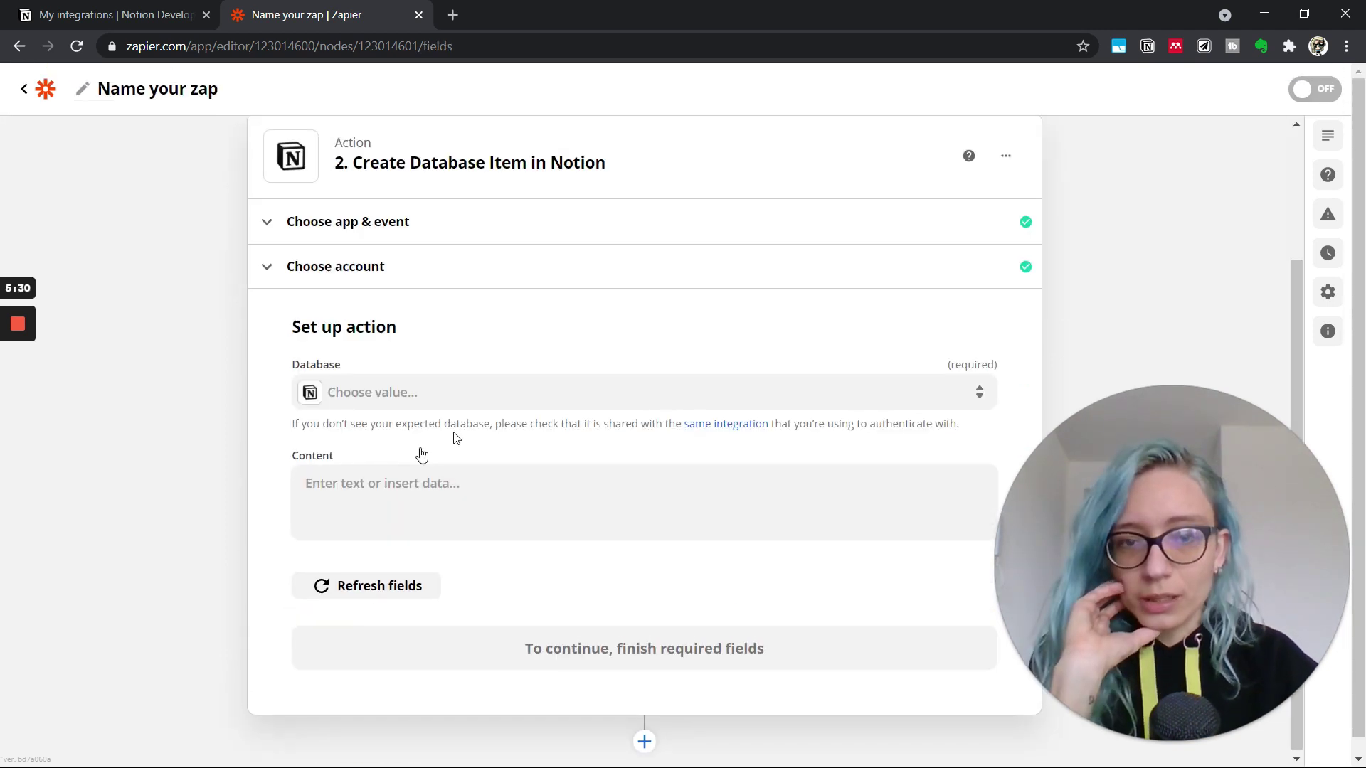
left_click(540, 390)
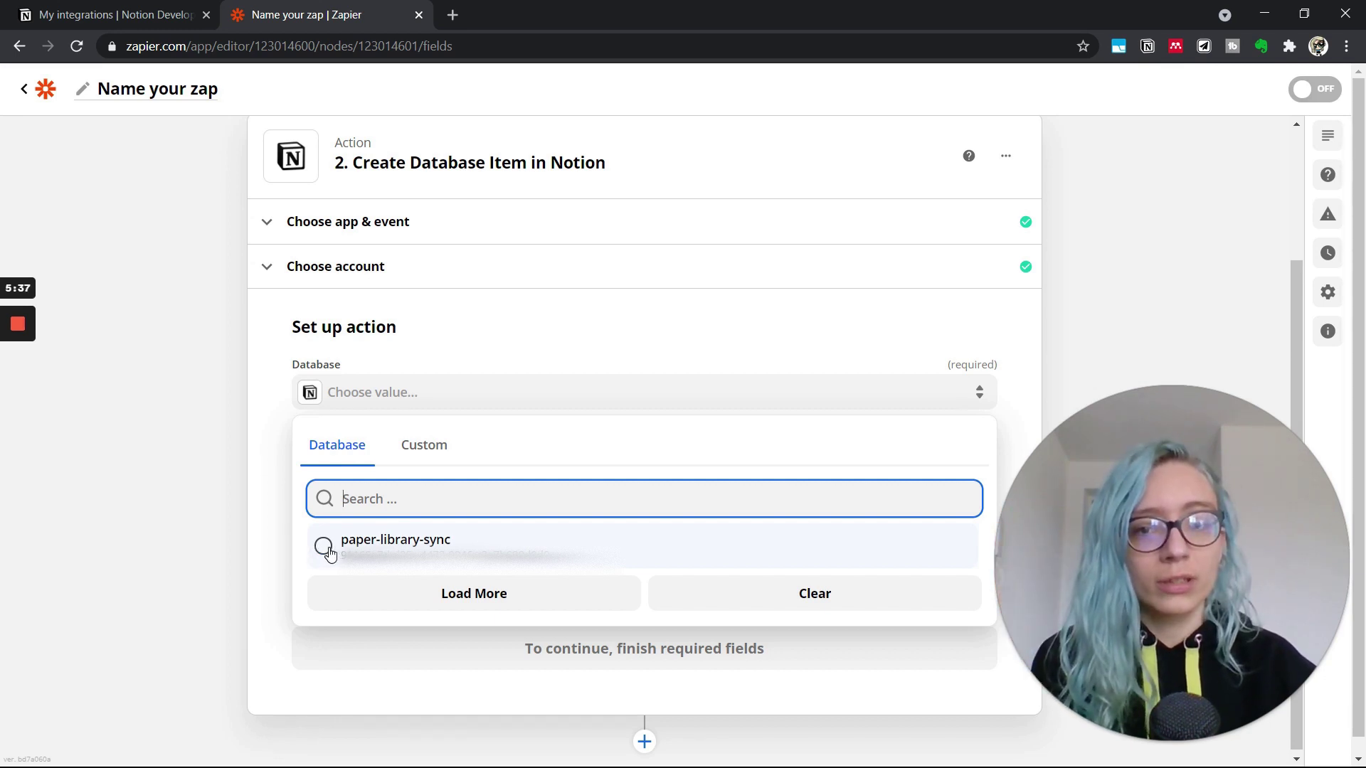
left_click(328, 549)
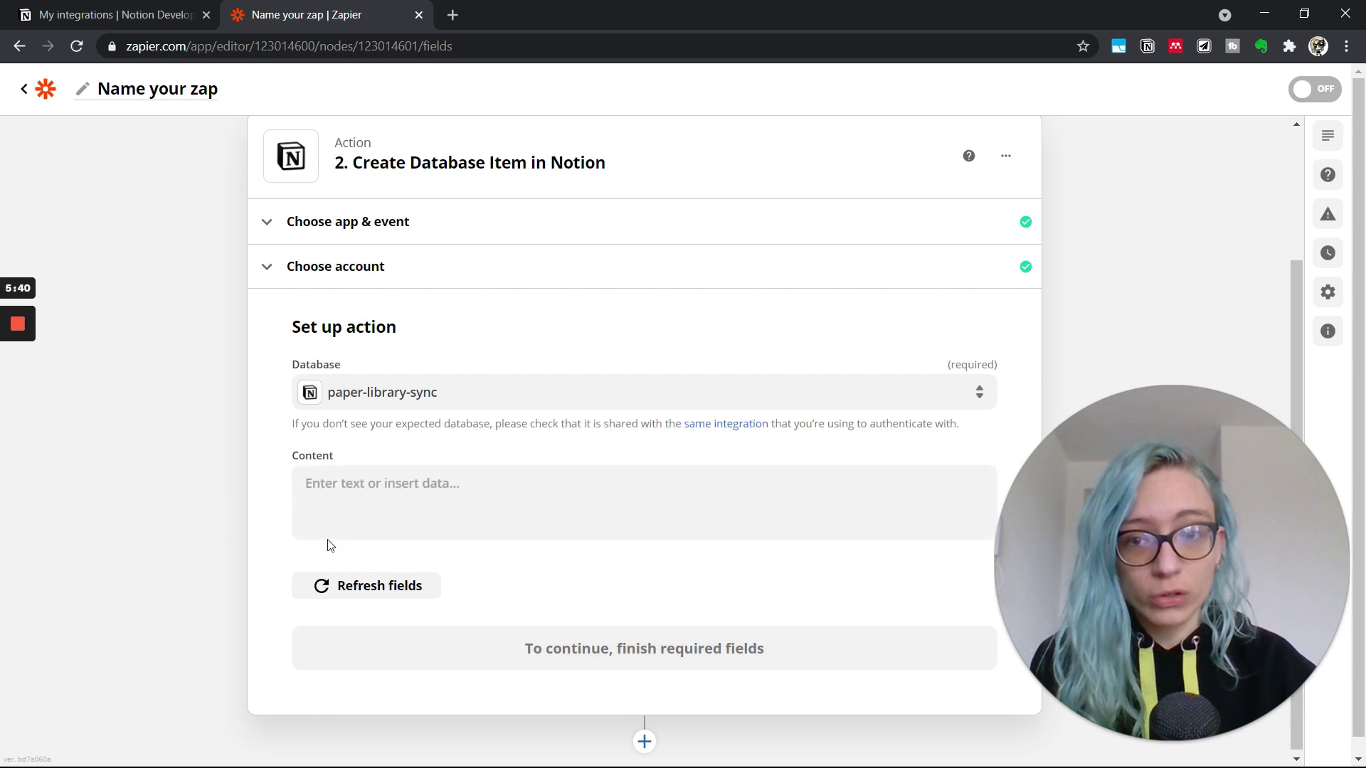
scroll(142, 574, "down", 2)
scroll(142, 573, "down", 2)
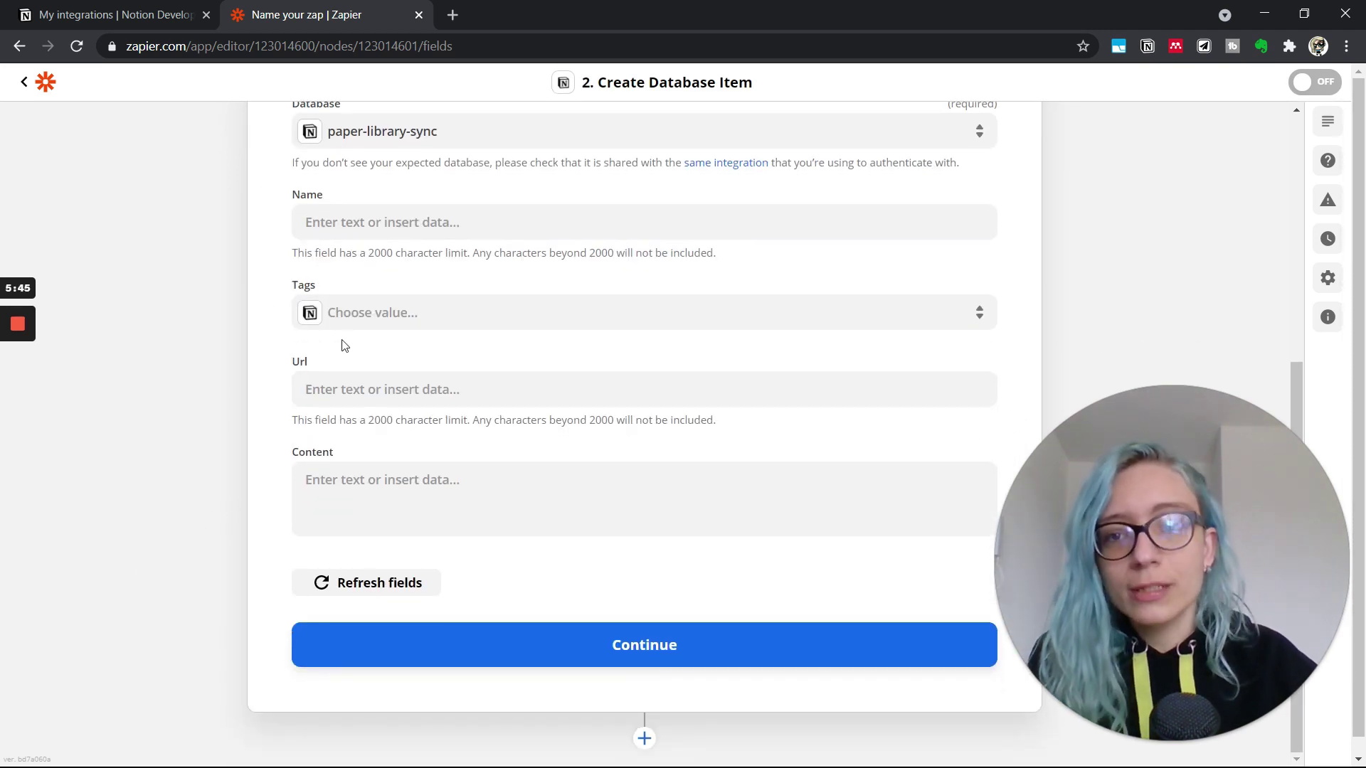
left_click(377, 234)
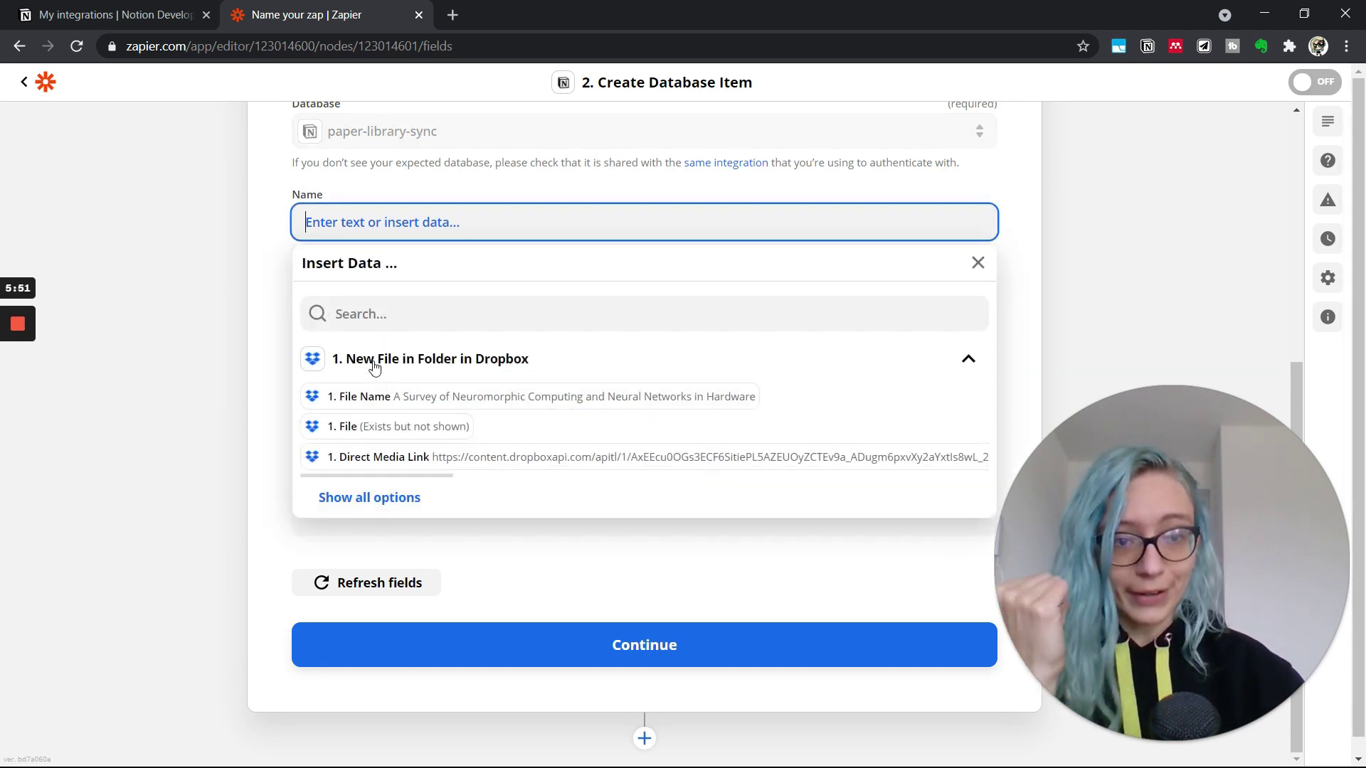
Step: Map Name to the Dropbox File Name and Url to Direct Media Link, leaving Tags empty
left_click(370, 396)
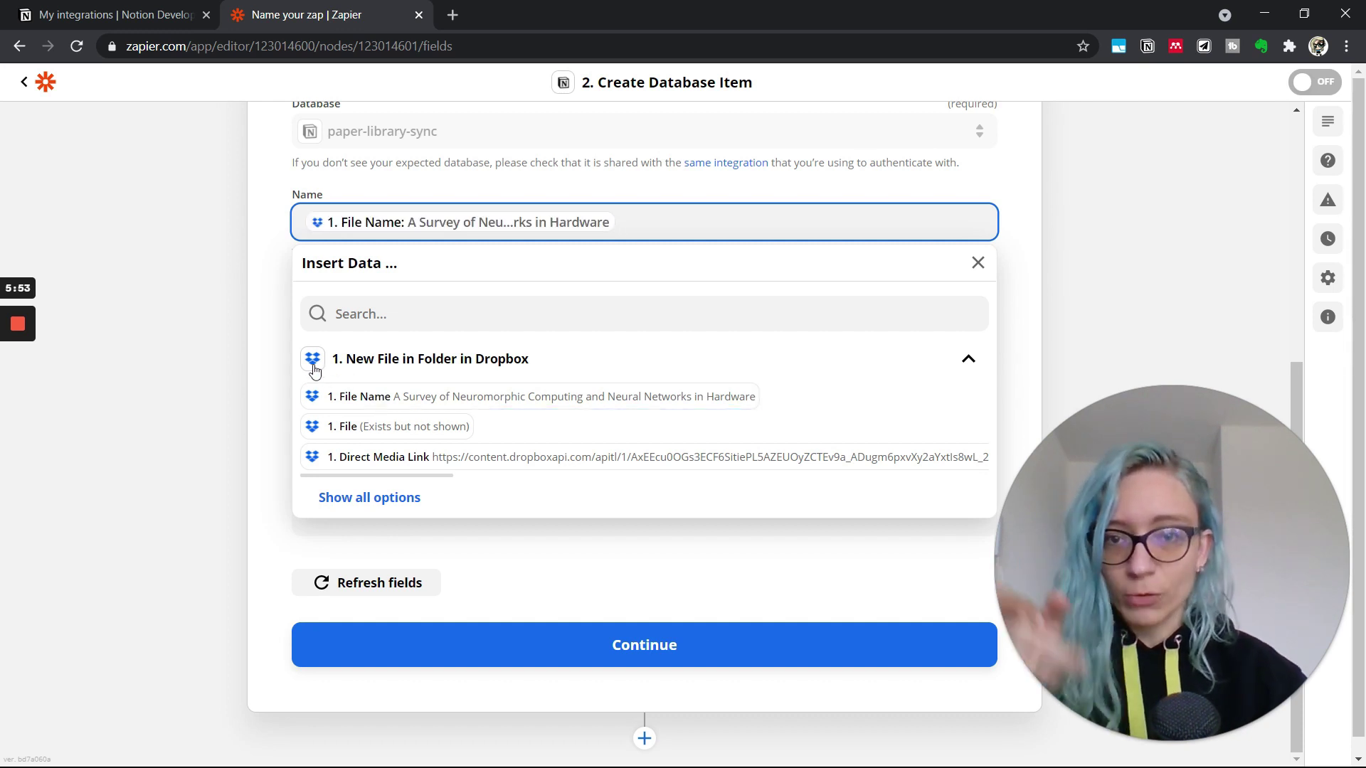
left_click(236, 364)
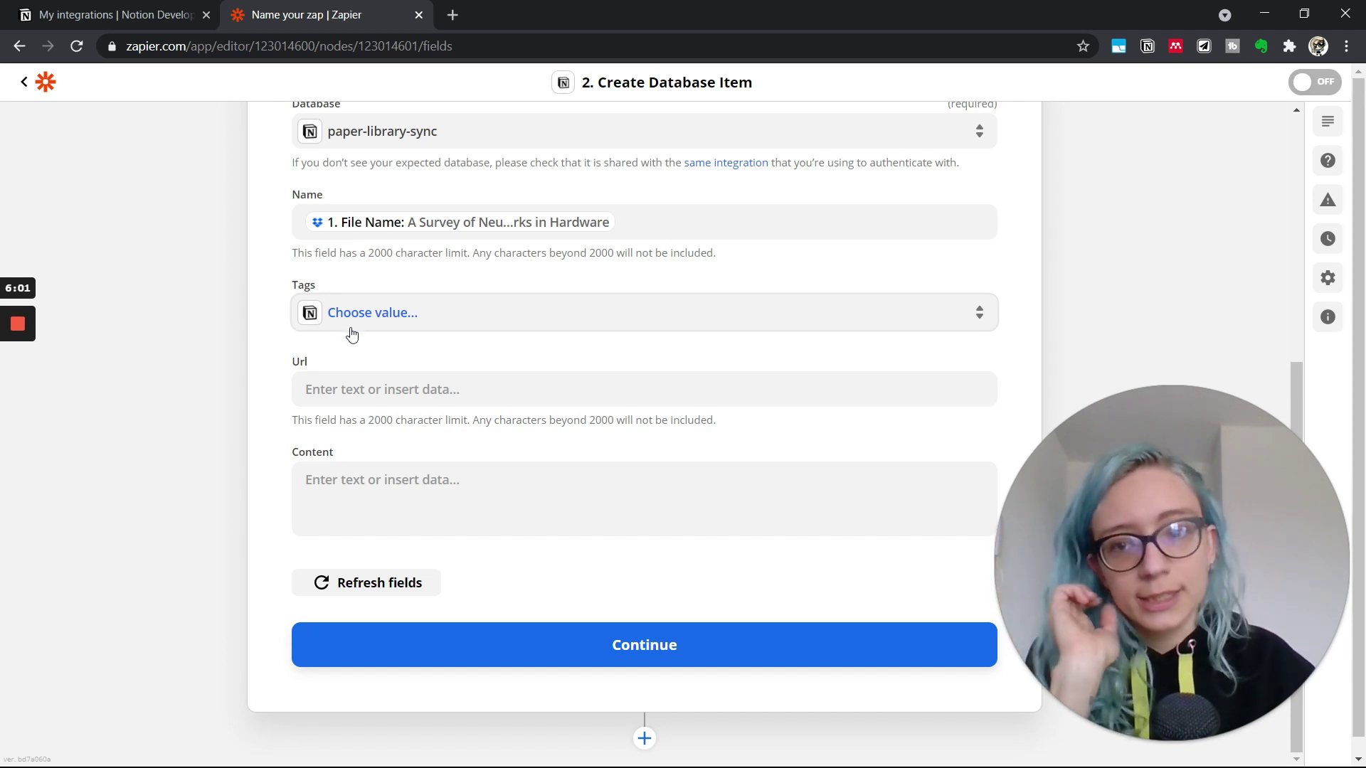
left_click(370, 316)
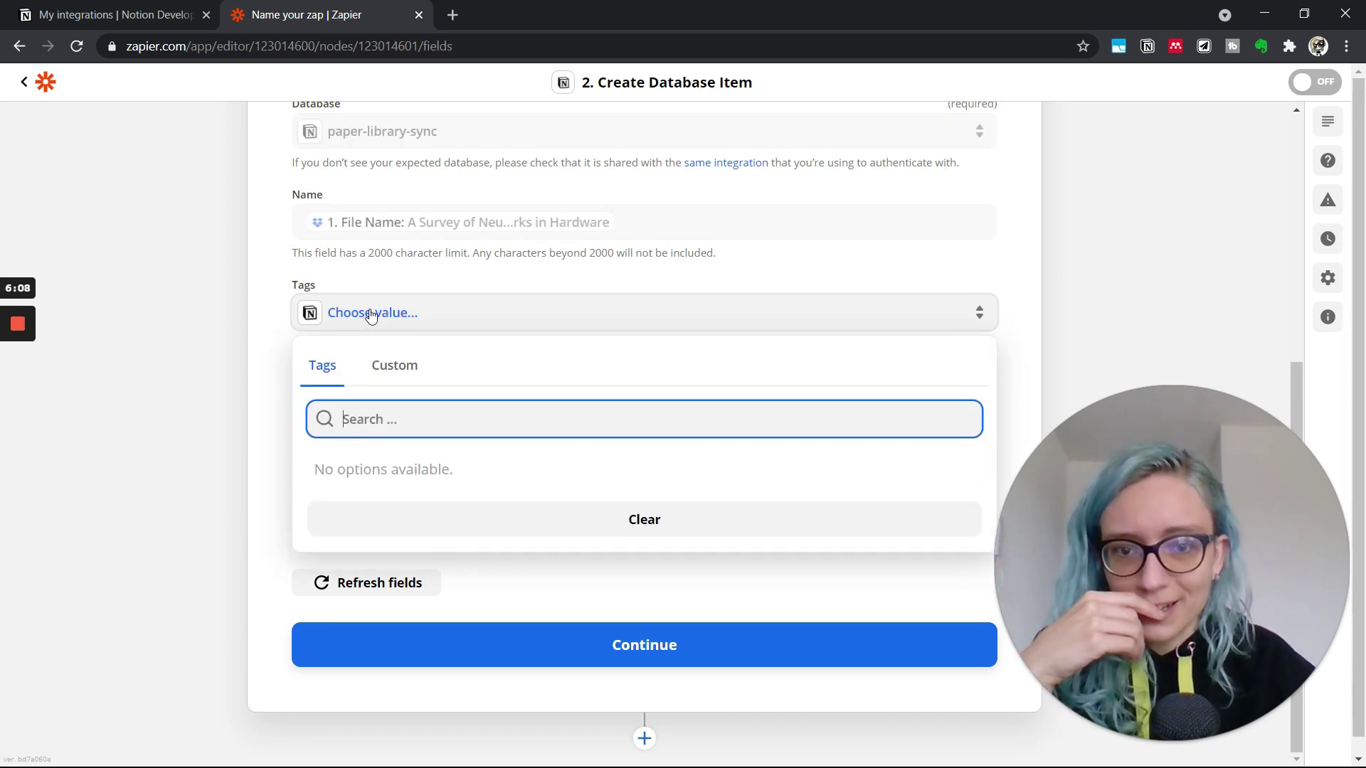
left_click(216, 360)
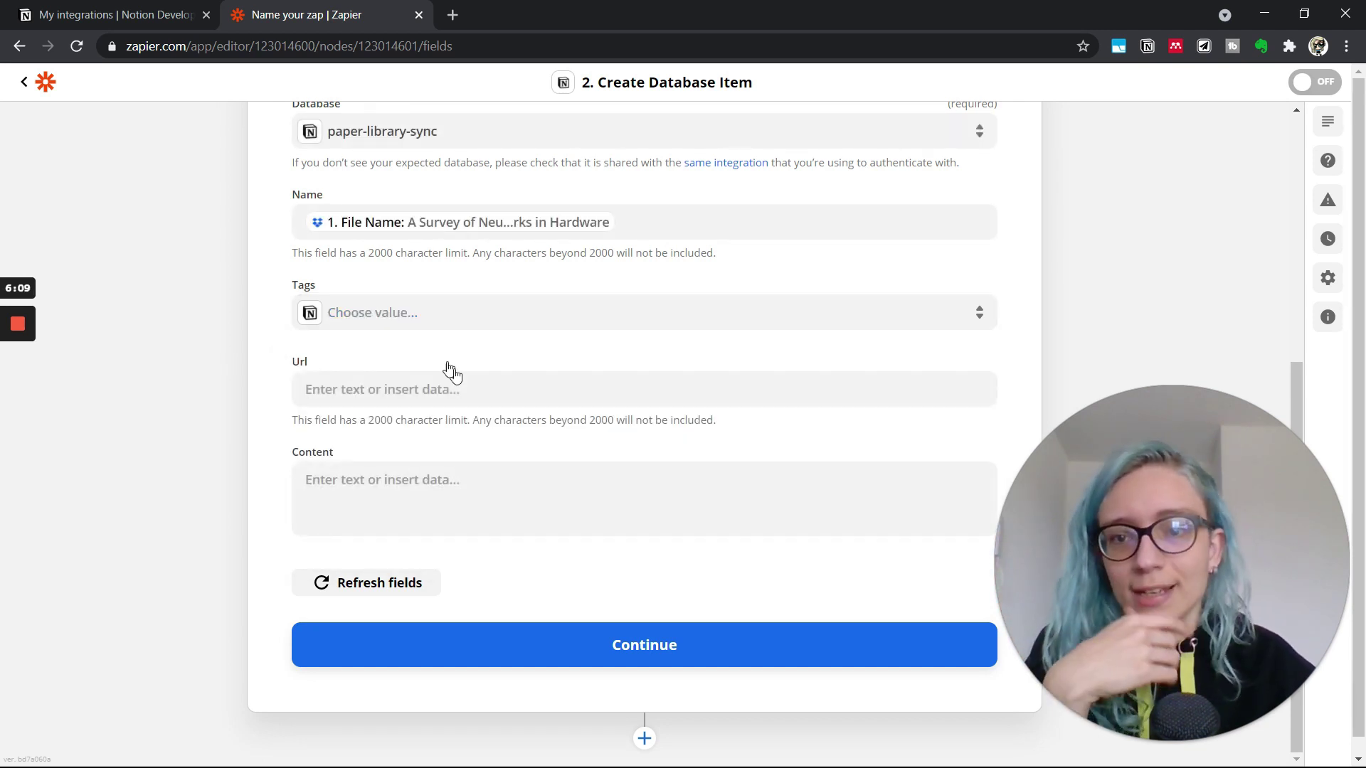
left_click(452, 388)
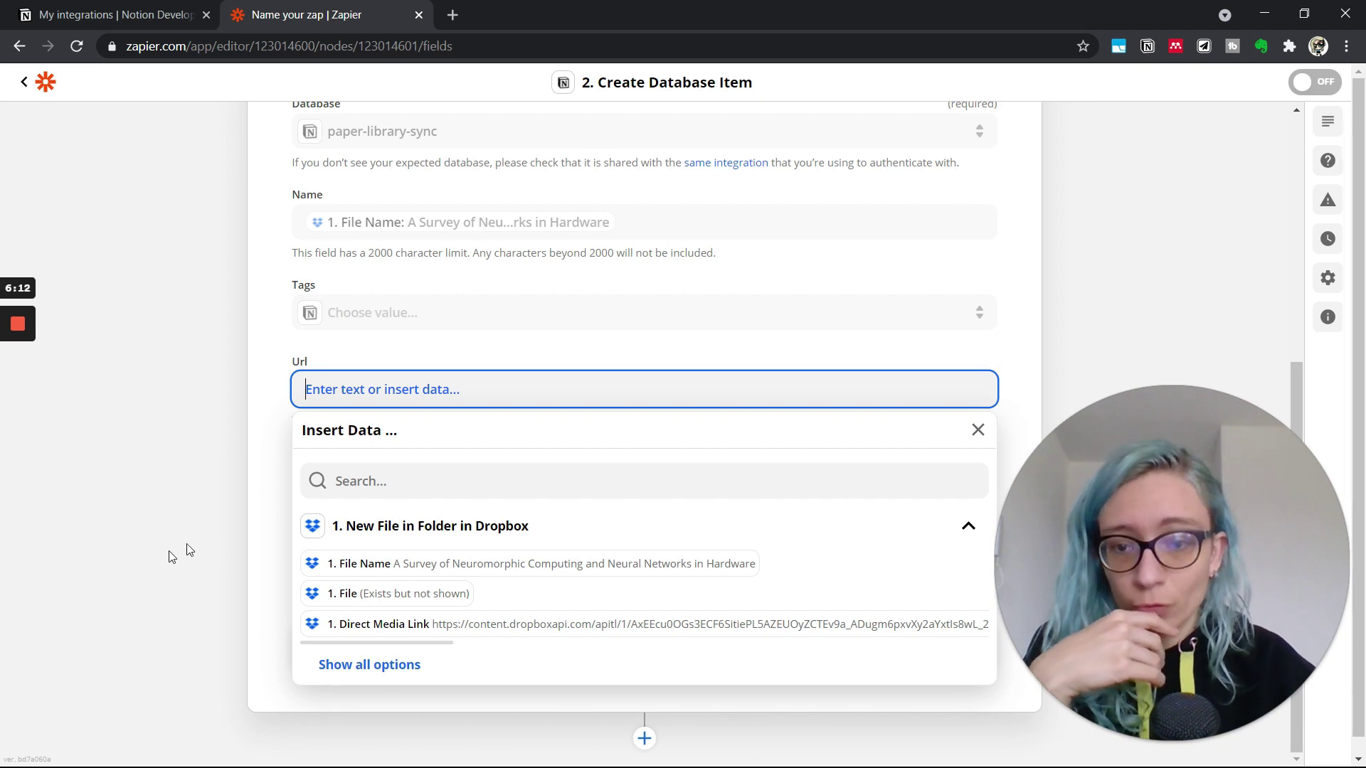
left_click(400, 618)
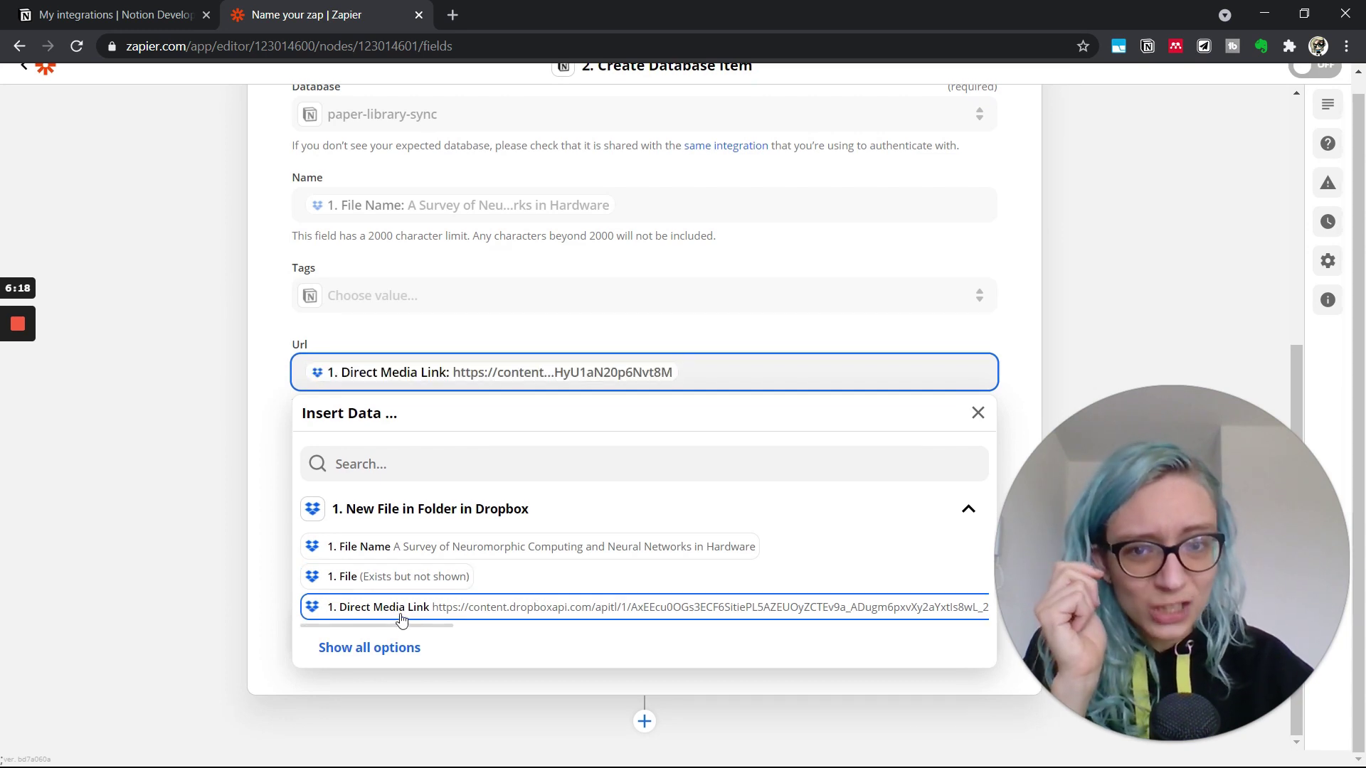
left_click(170, 619)
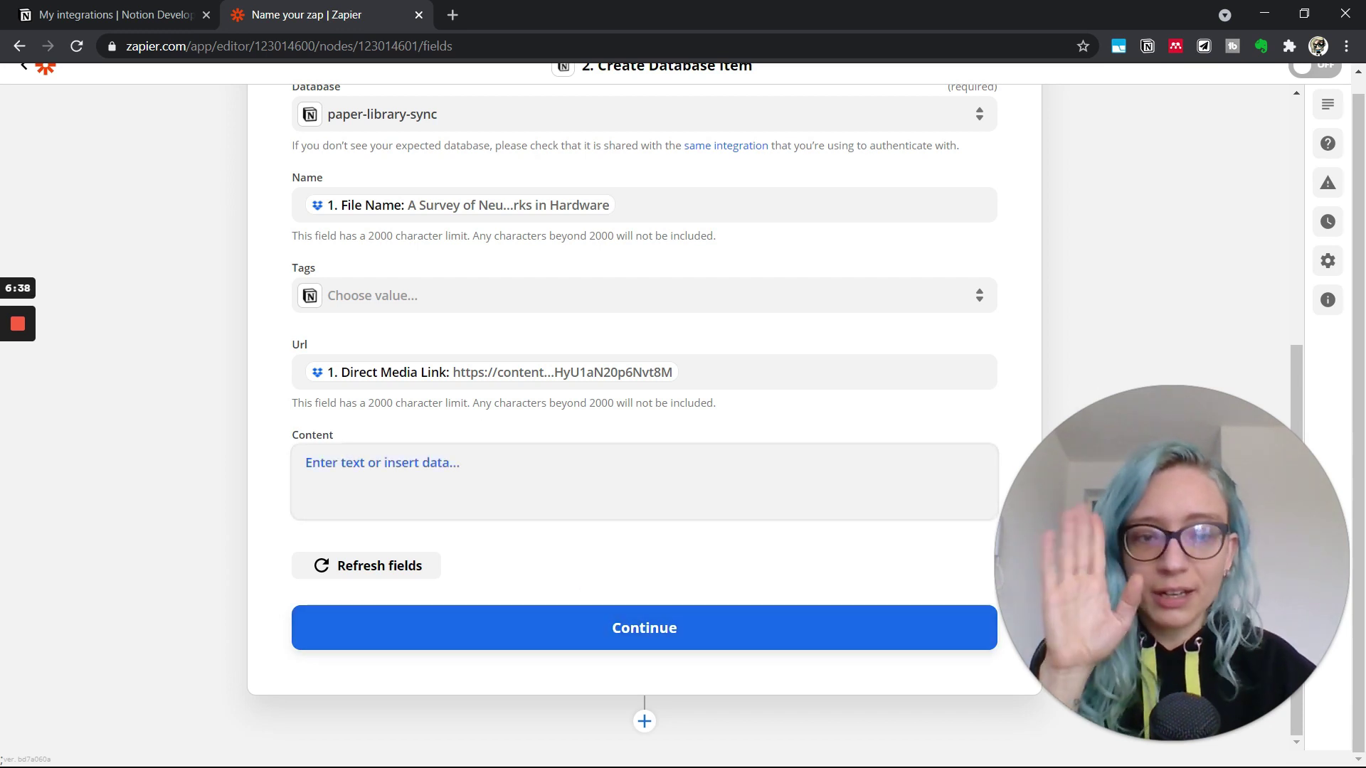
left_click(549, 645)
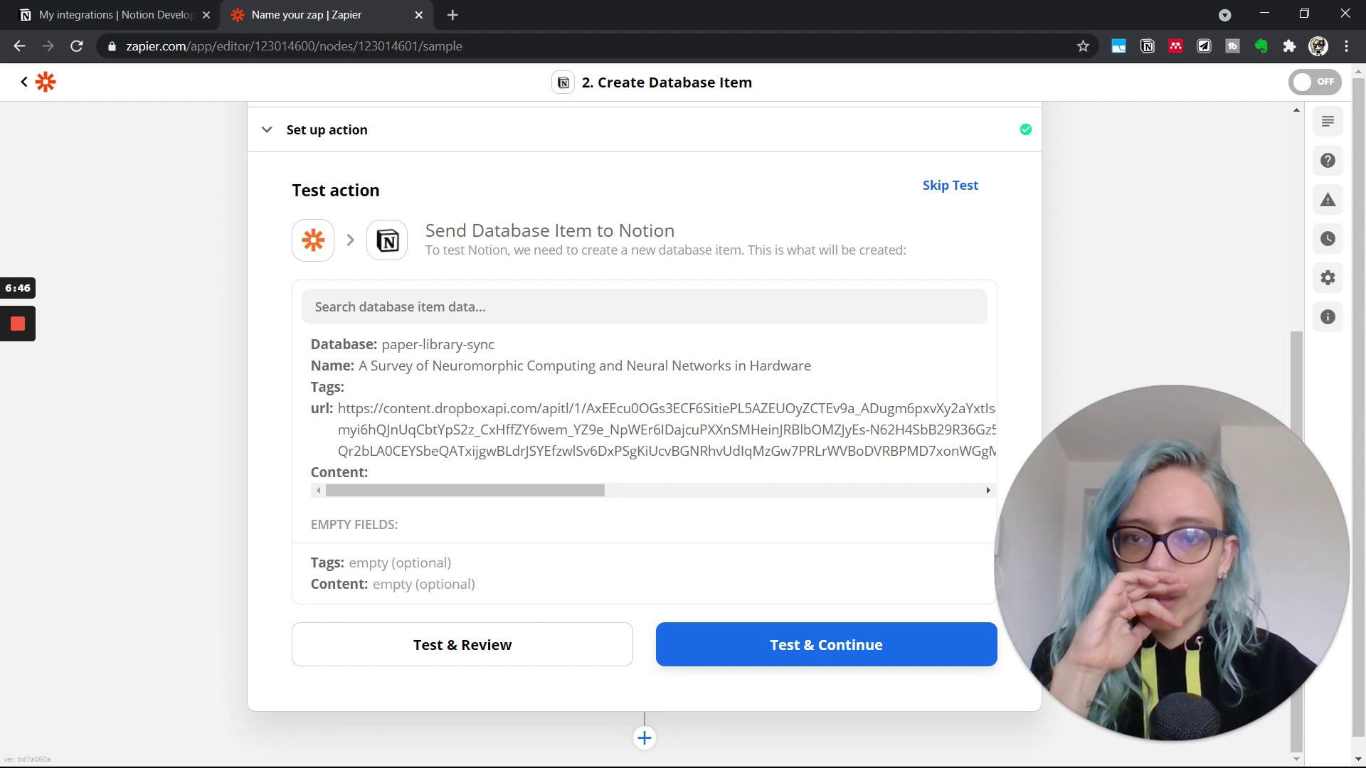
Step: Send a sample survey-paper item to the paper-library-sync Notion database, check the result, and launch Notion
left_click_drag(389, 366, 732, 366)
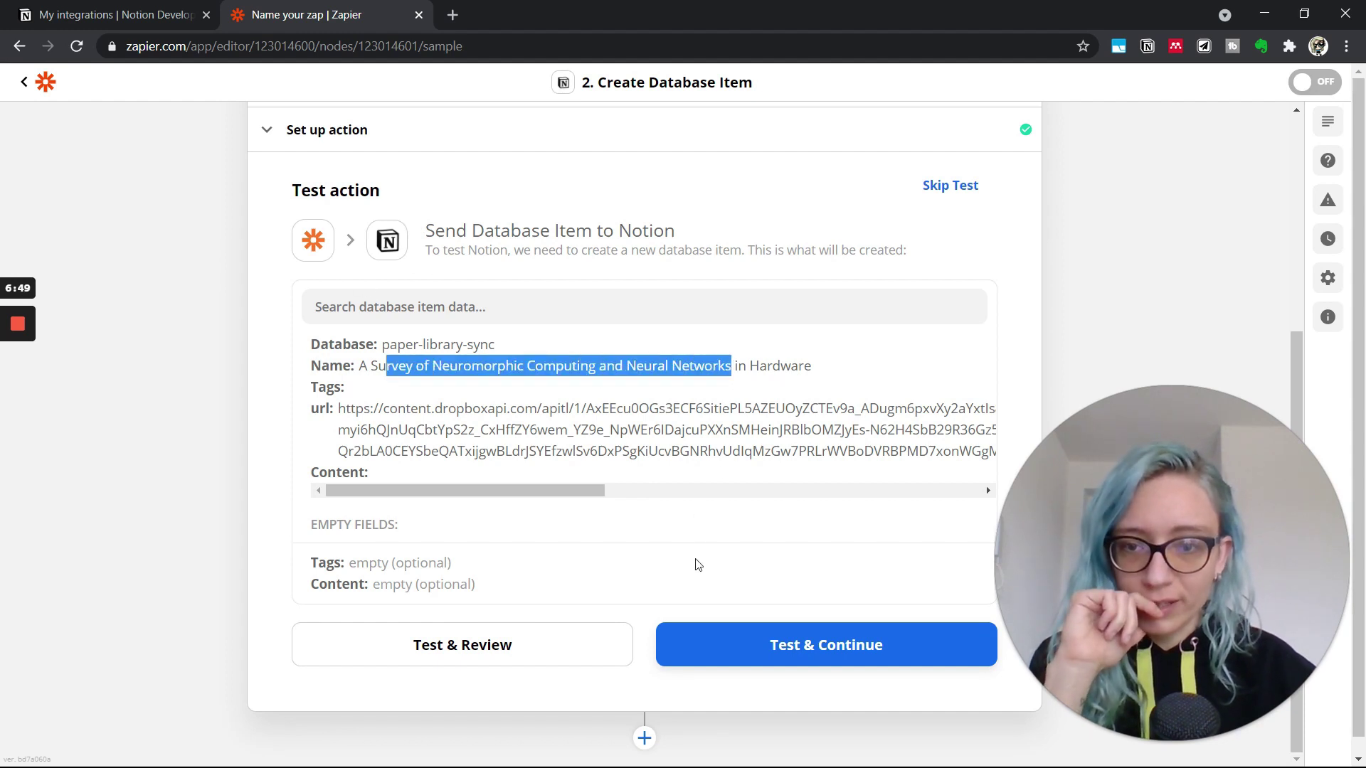
left_click(738, 640)
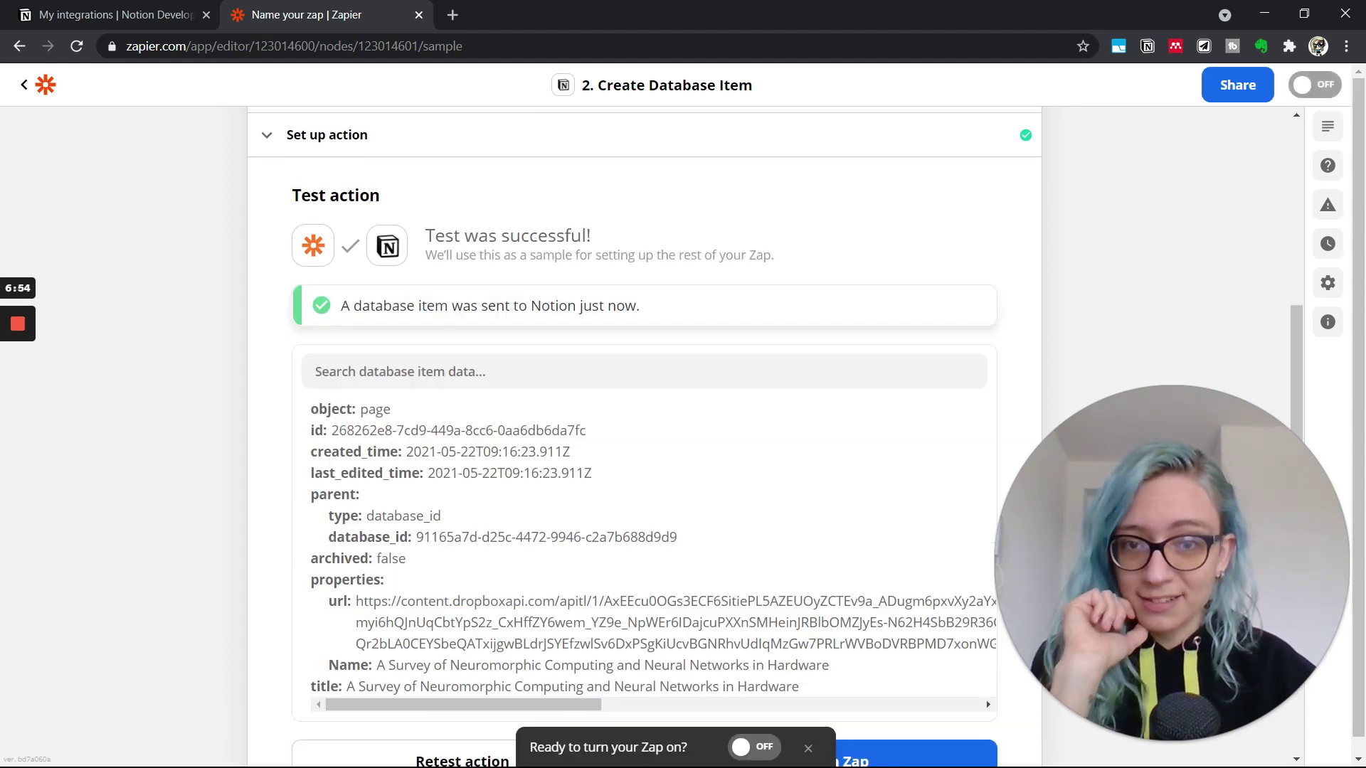
scroll(645, 427, "down", 3)
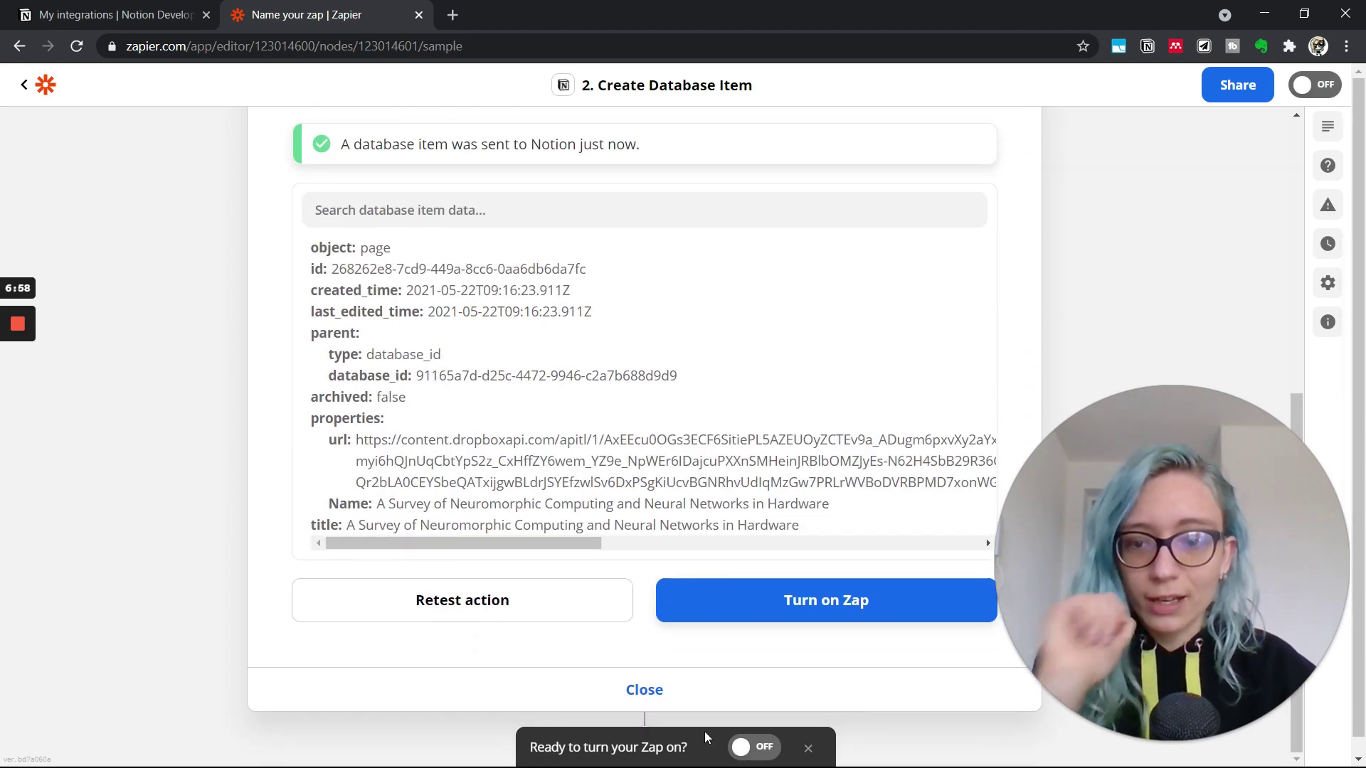
key("super")
left_click(515, 476)
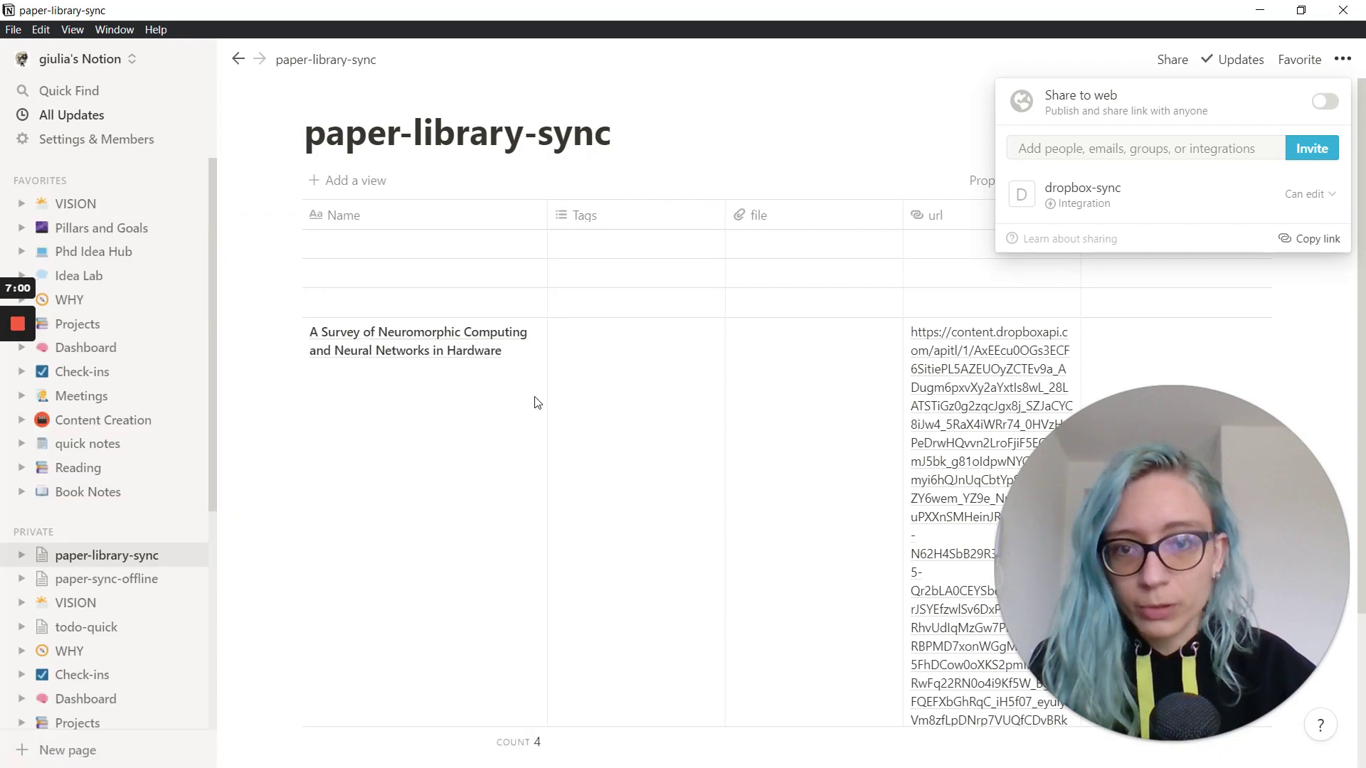
Step: Follow the new Notion row's Dropbox url to download the survey paper PDF and open it
left_click_drag(1071, 578, 91, 578)
key("Escape")
scroll(966, 499, "down", 2)
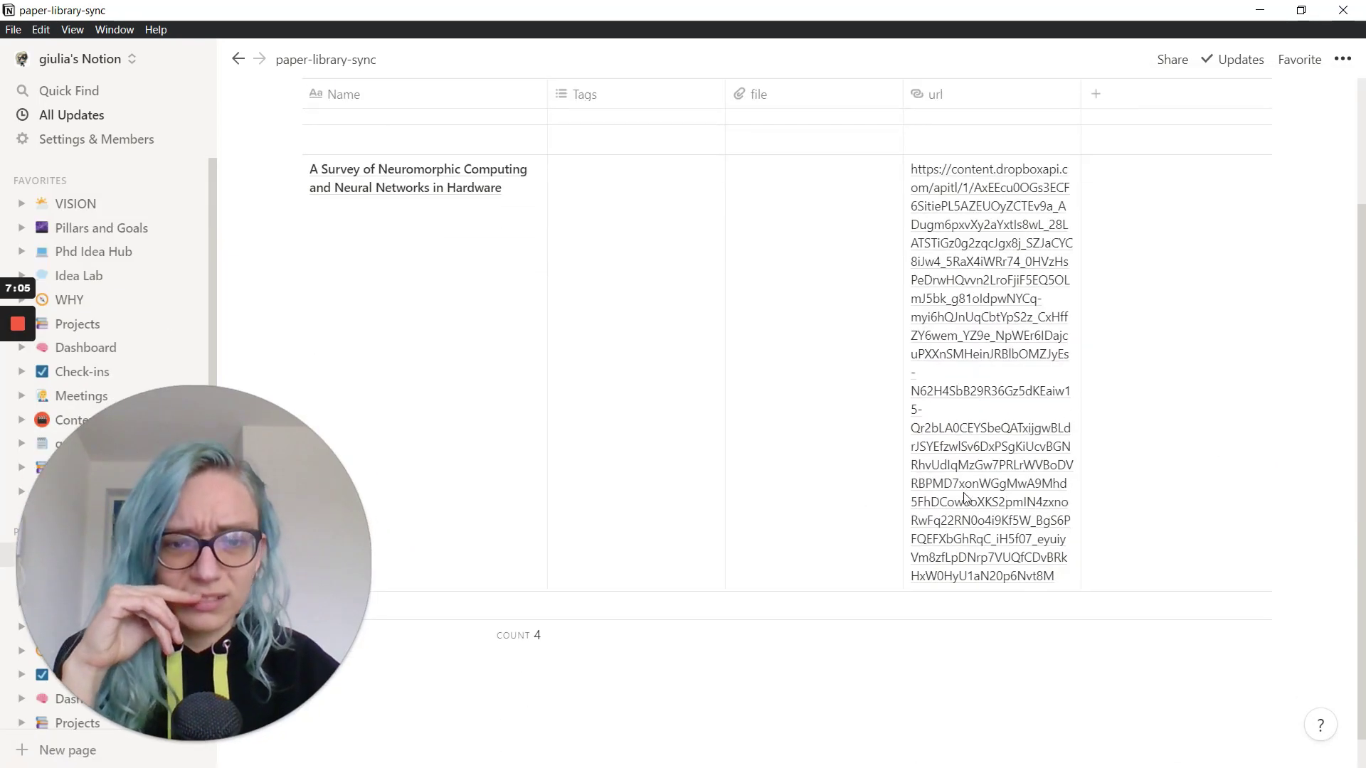
left_click(1037, 335)
left_click(1064, 158)
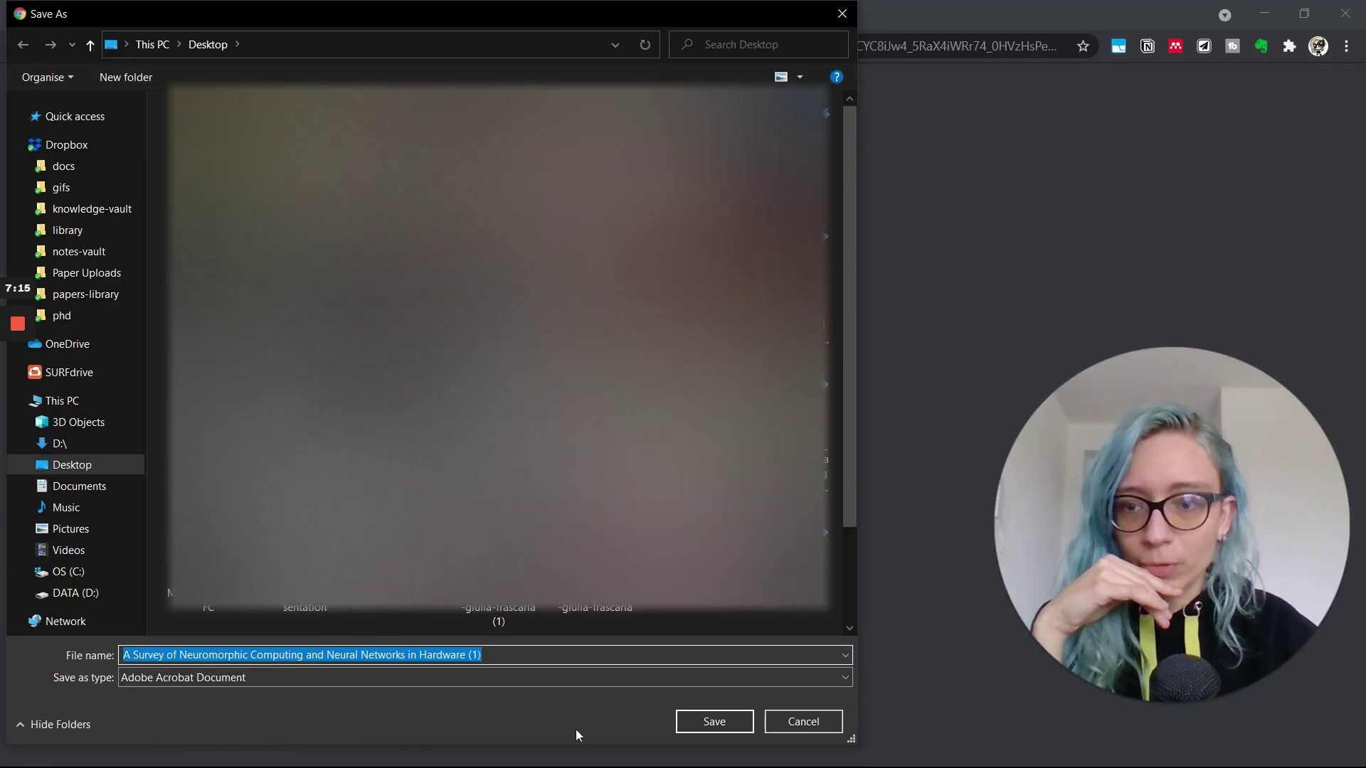
left_click(710, 724)
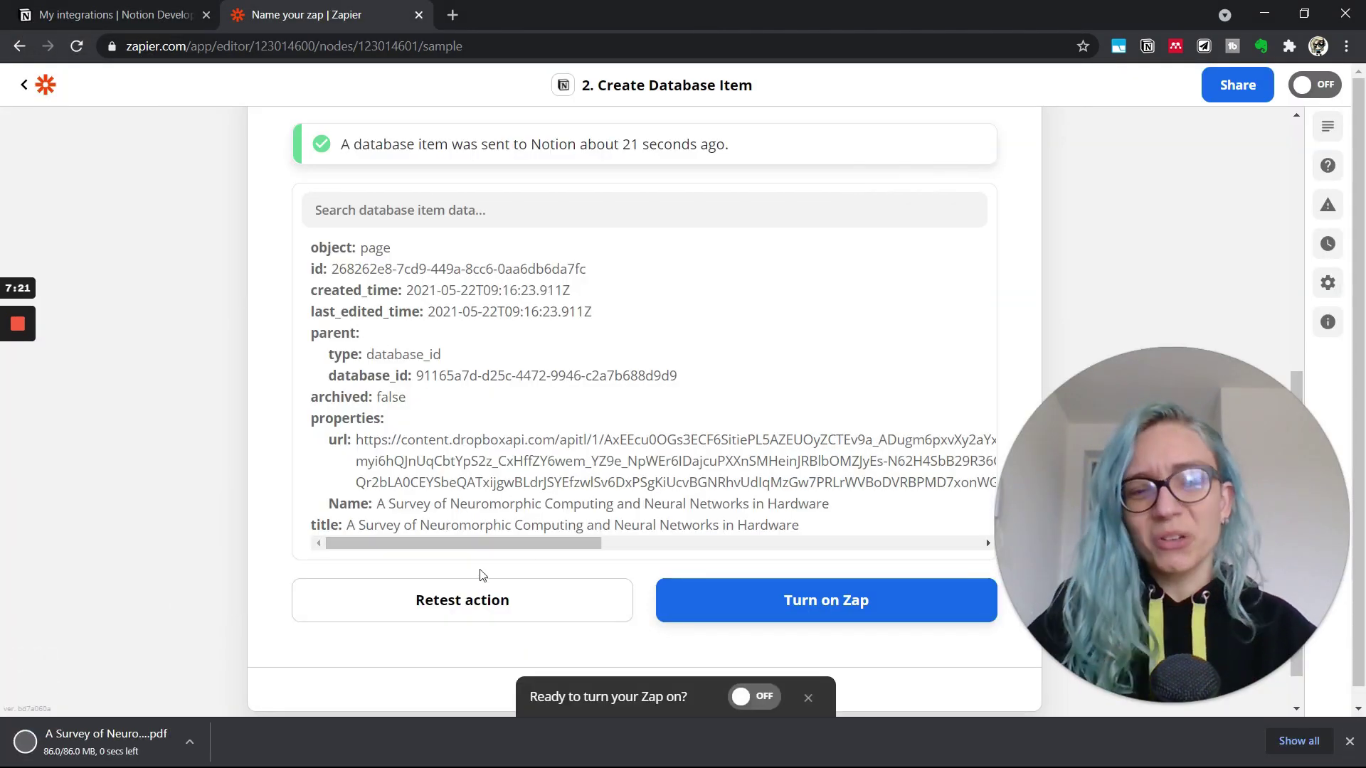
left_click(107, 741)
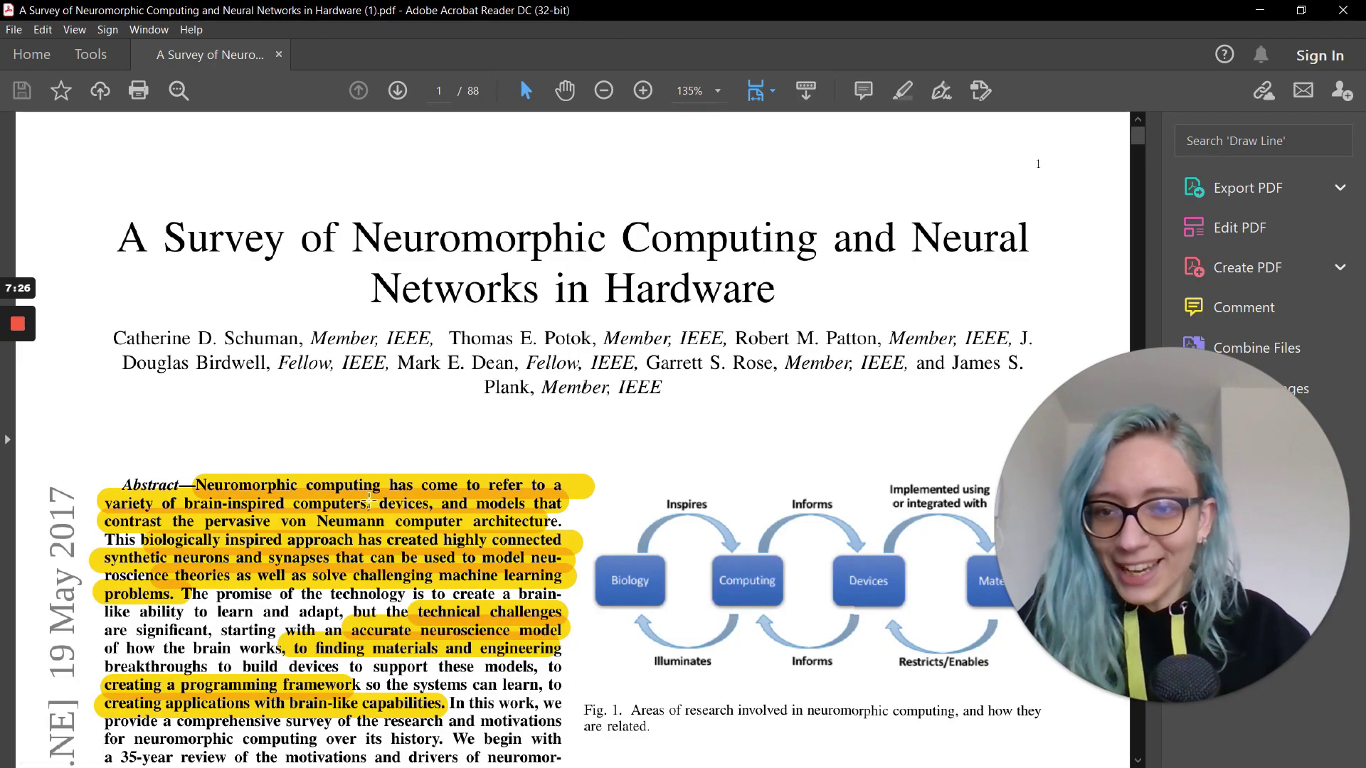
Step: Scroll through the survey paper PDF's highlights, zoom out twice, and scroll back to the title
scroll(369, 500, "down", 10)
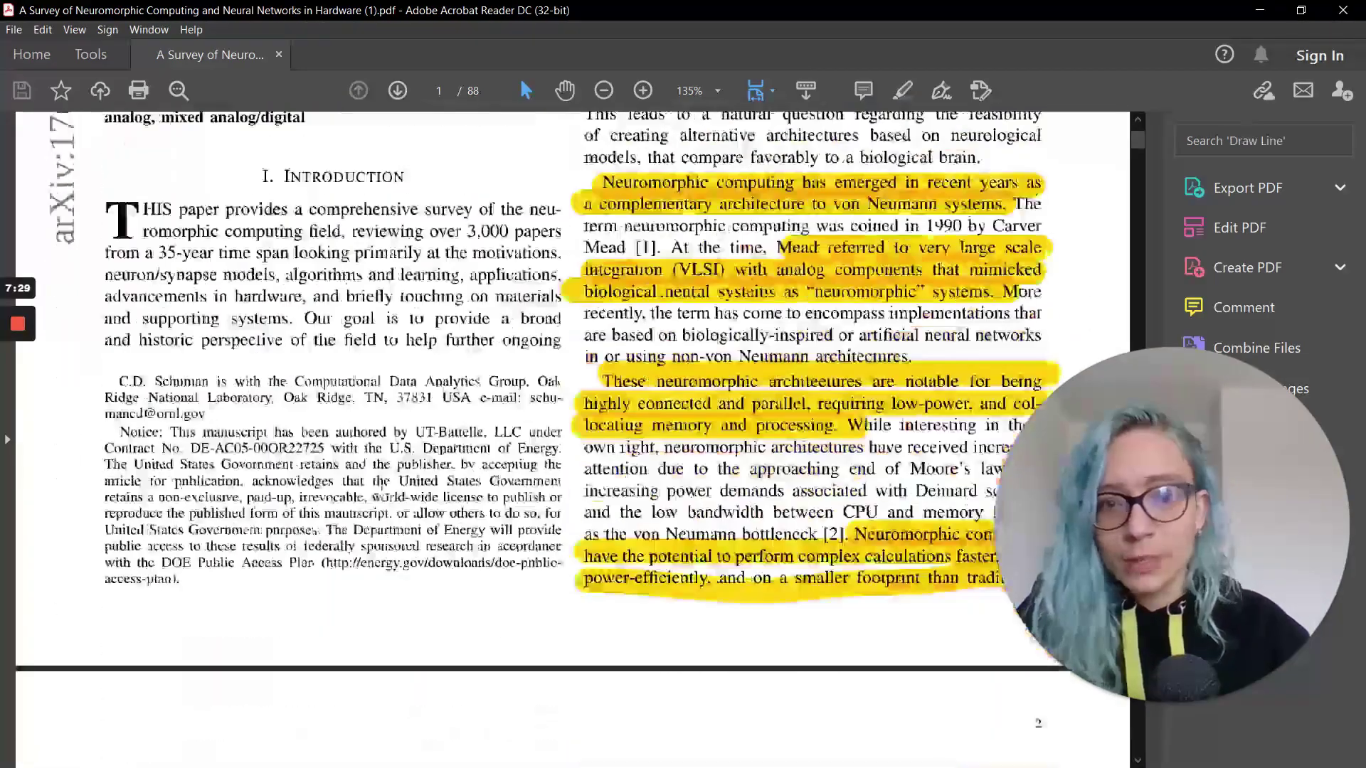
scroll(381, 497, "down", 10)
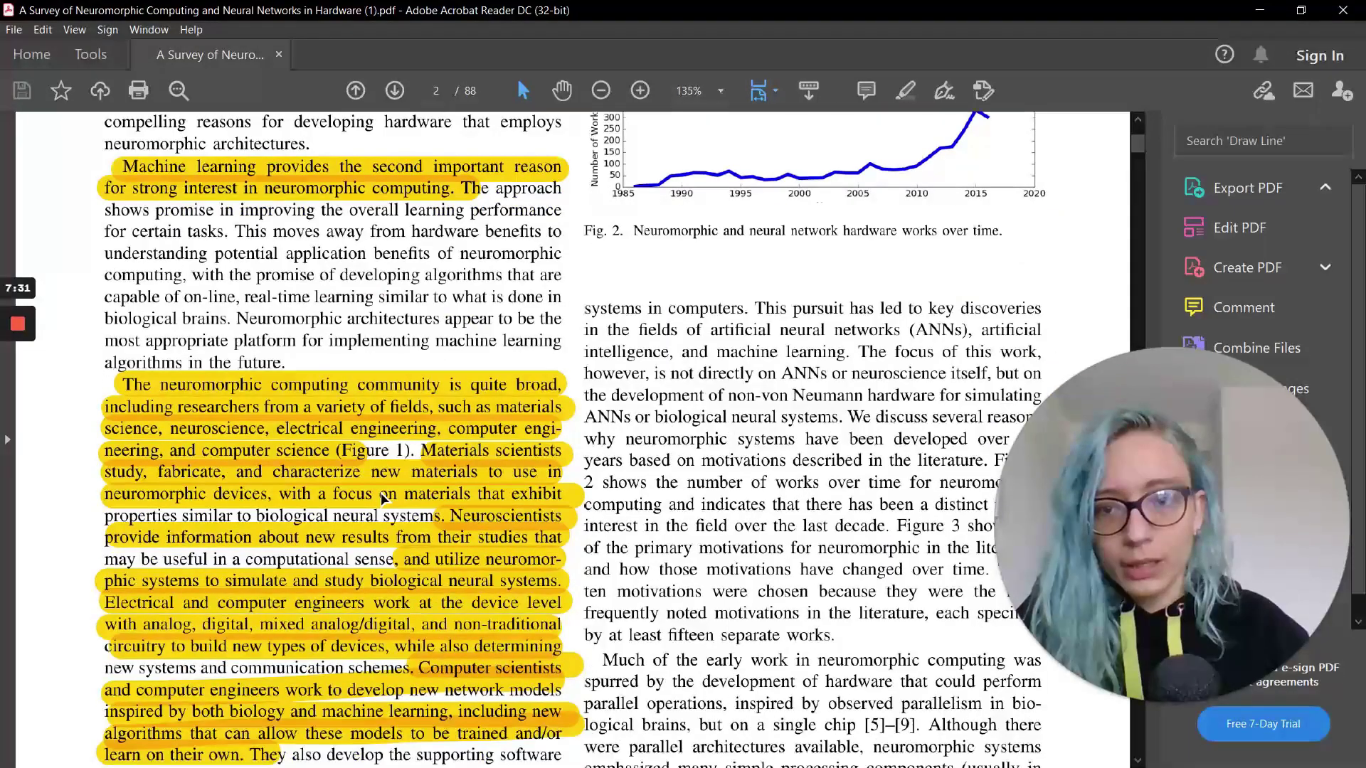
left_click(602, 91)
left_click(601, 91)
left_click(601, 91)
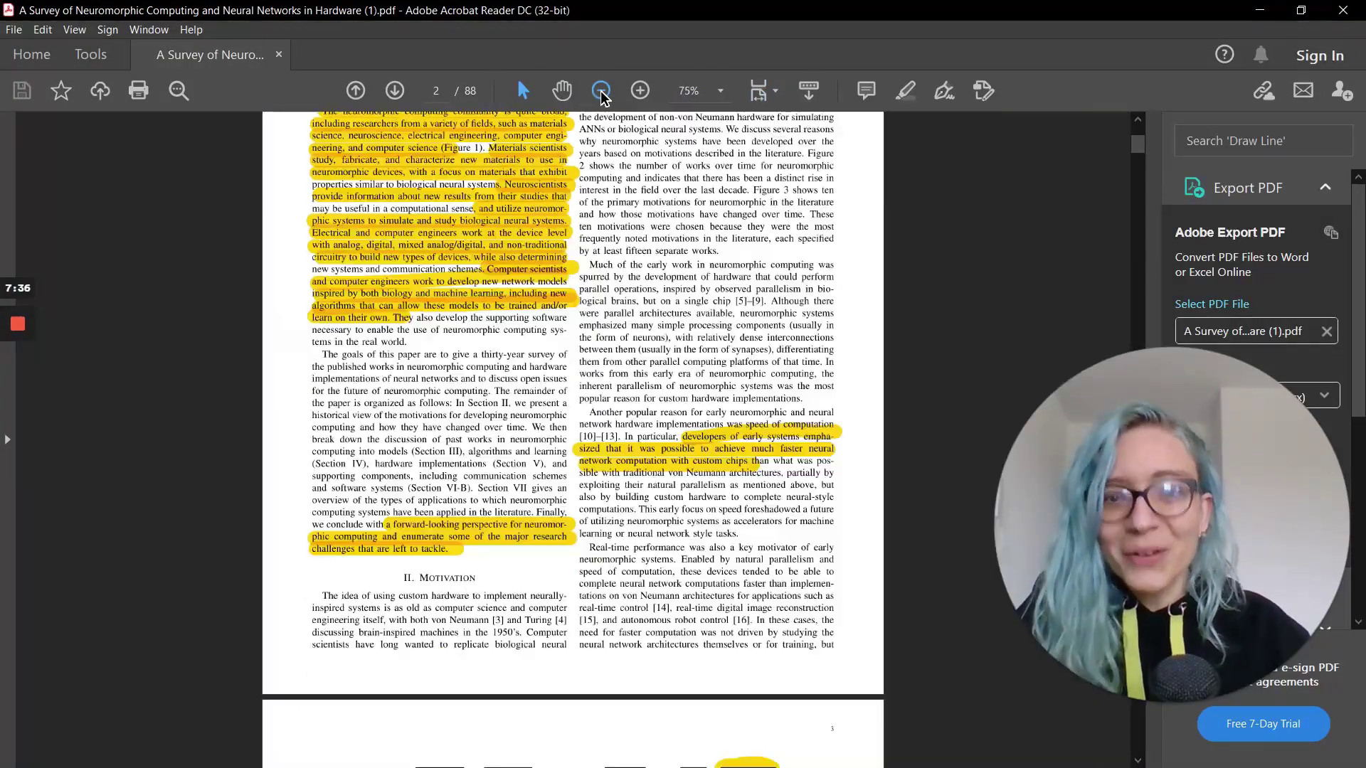
scroll(693, 405, "up", 8)
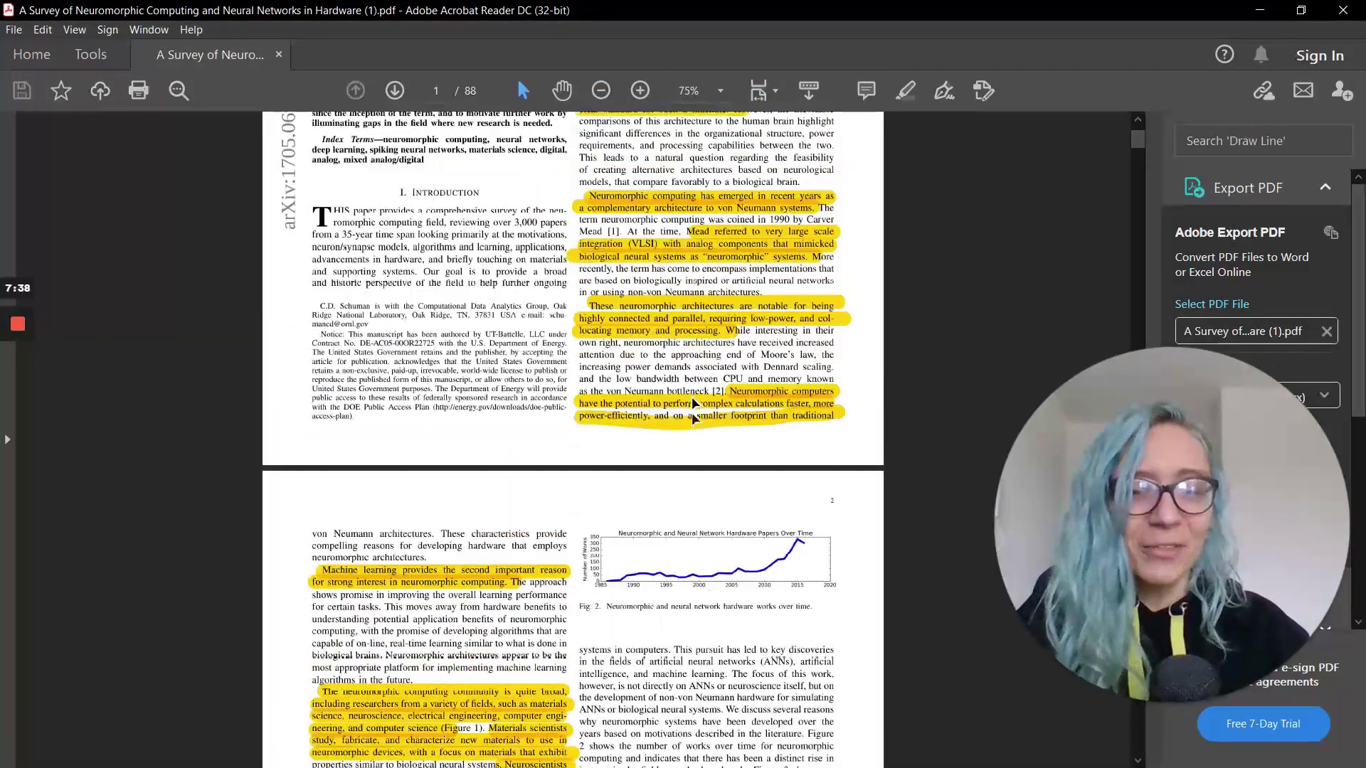
scroll(694, 409, "up", 5)
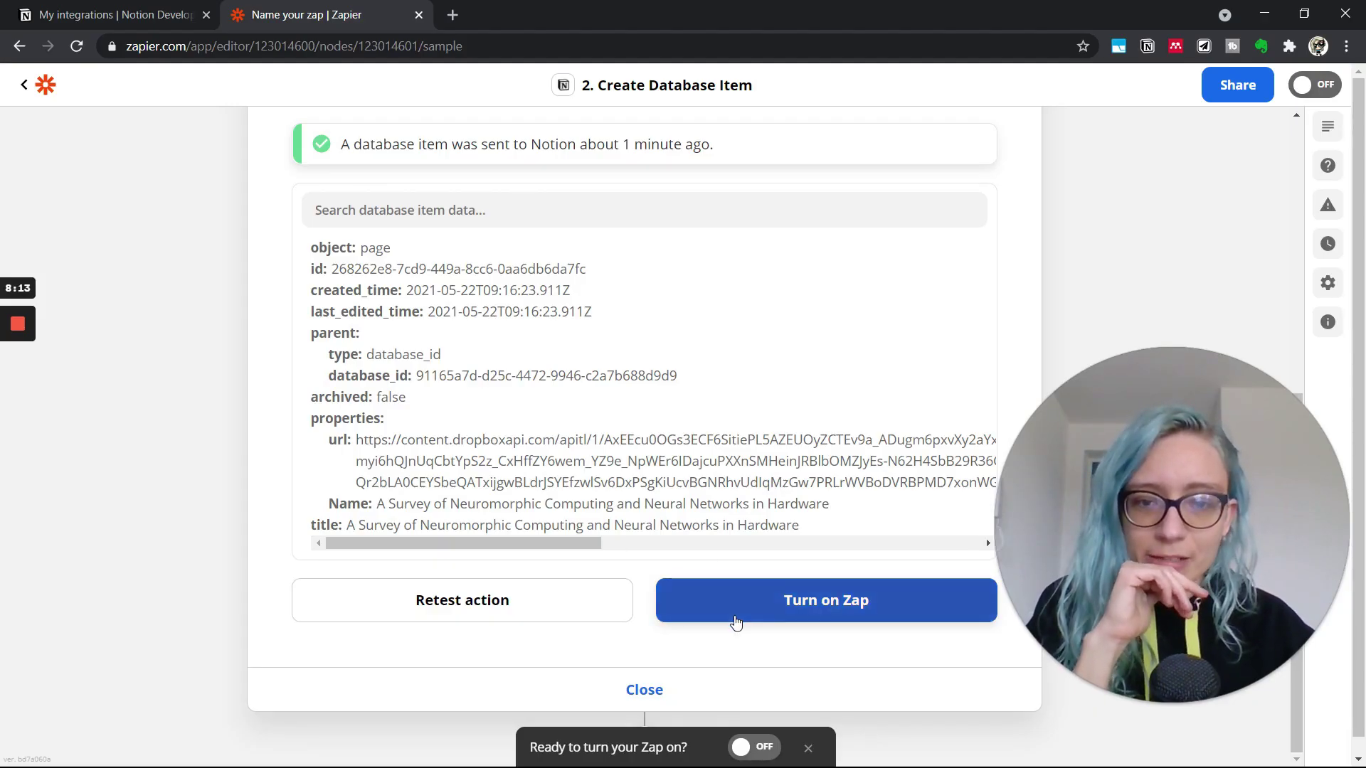
Step: Turn on the Dropbox-to-Notion zap, now named dropbox-notion-papers
left_click(747, 618)
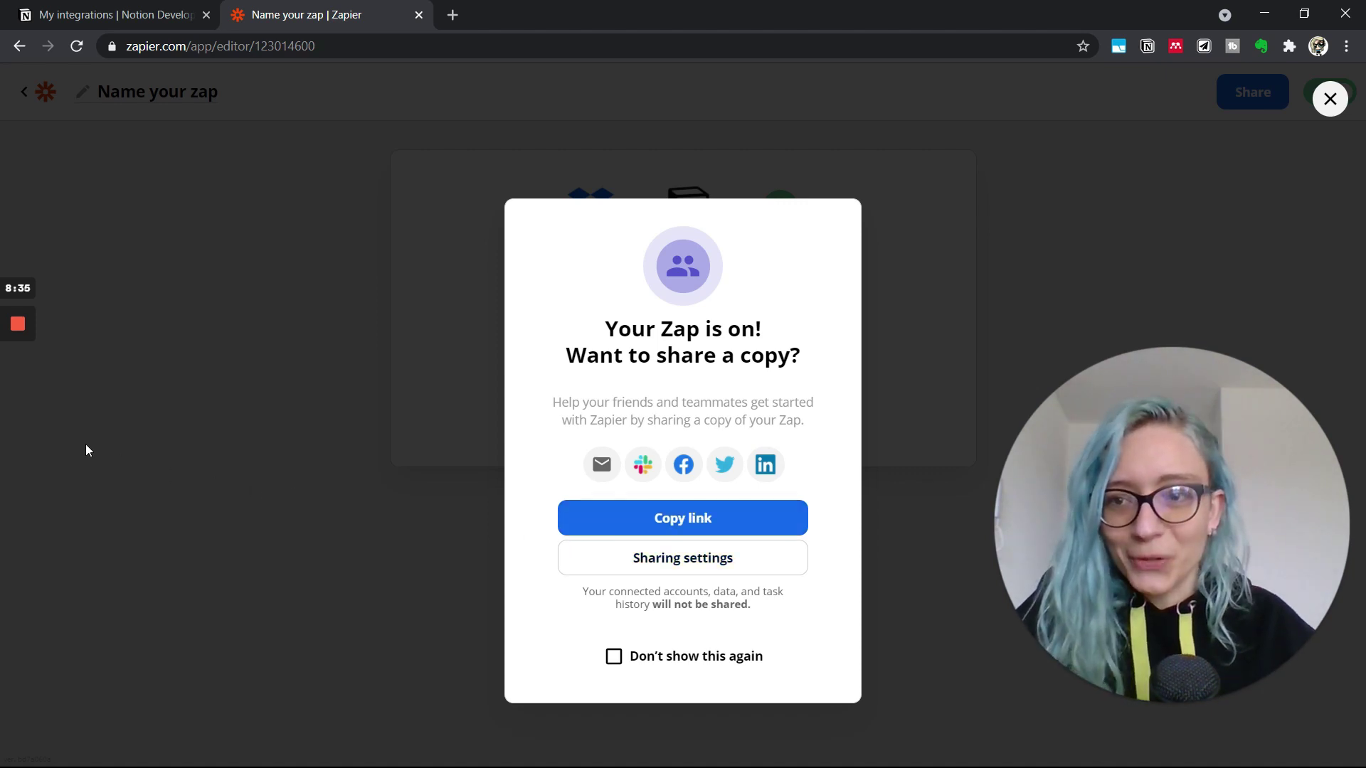
mouse_move(18, 327)
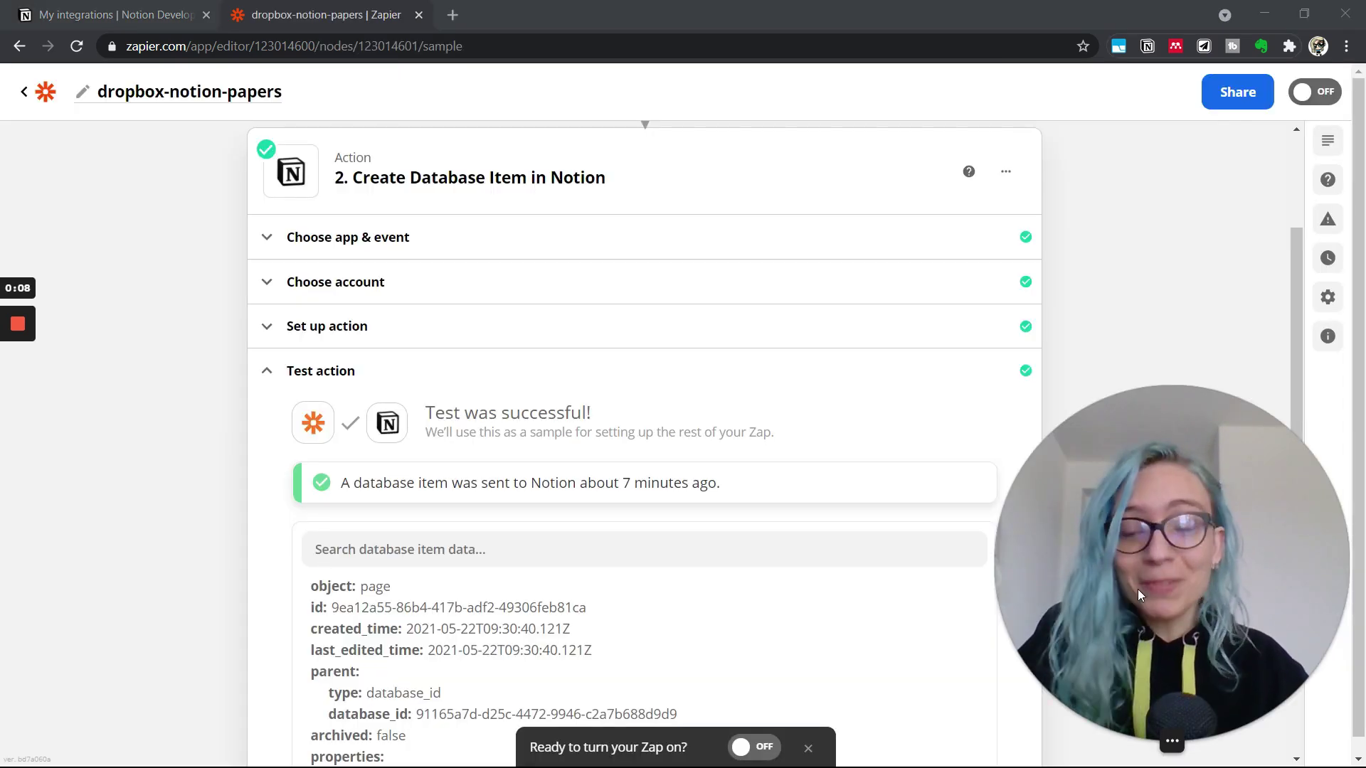
Step: Check that the Notion action's Url field maps to the Dropbox Share Link, then view the test results
left_click(922, 328)
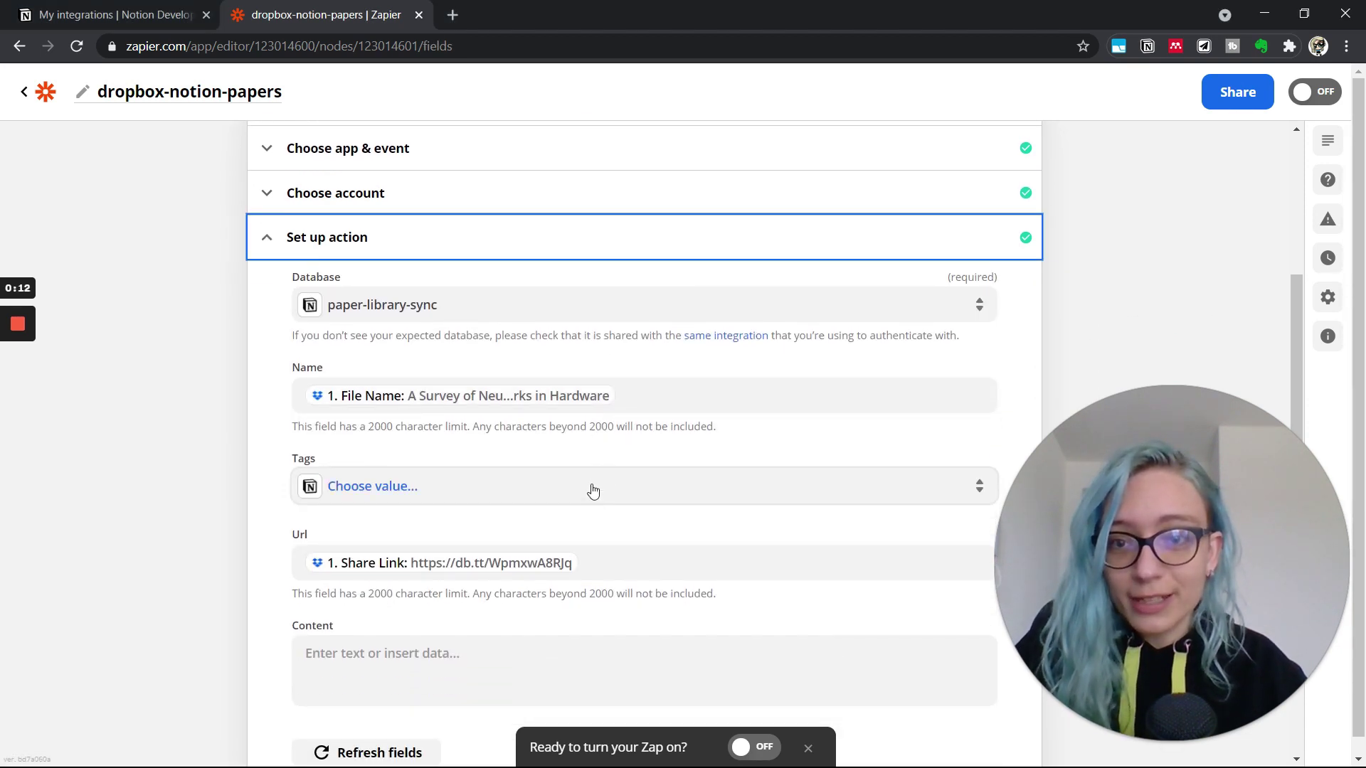
left_click(439, 575)
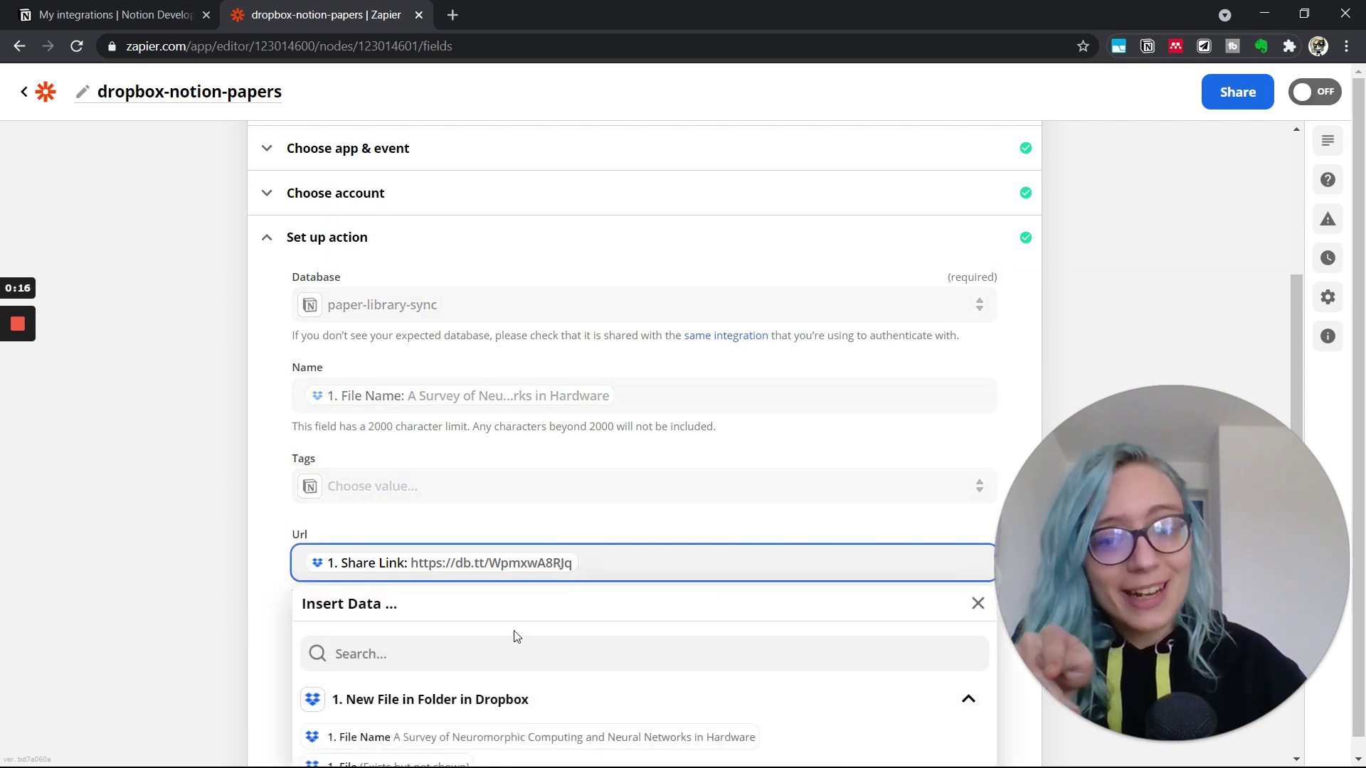
left_click(366, 649)
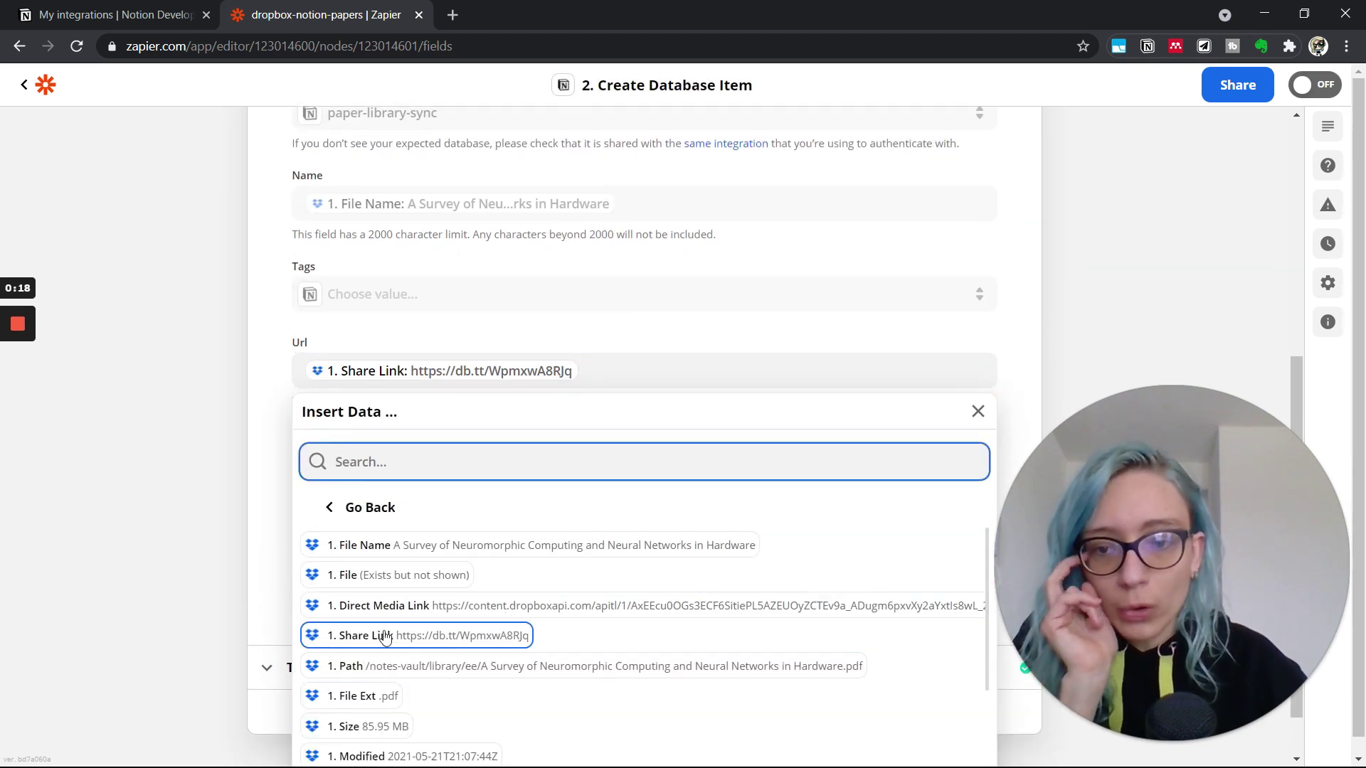
left_click(268, 381)
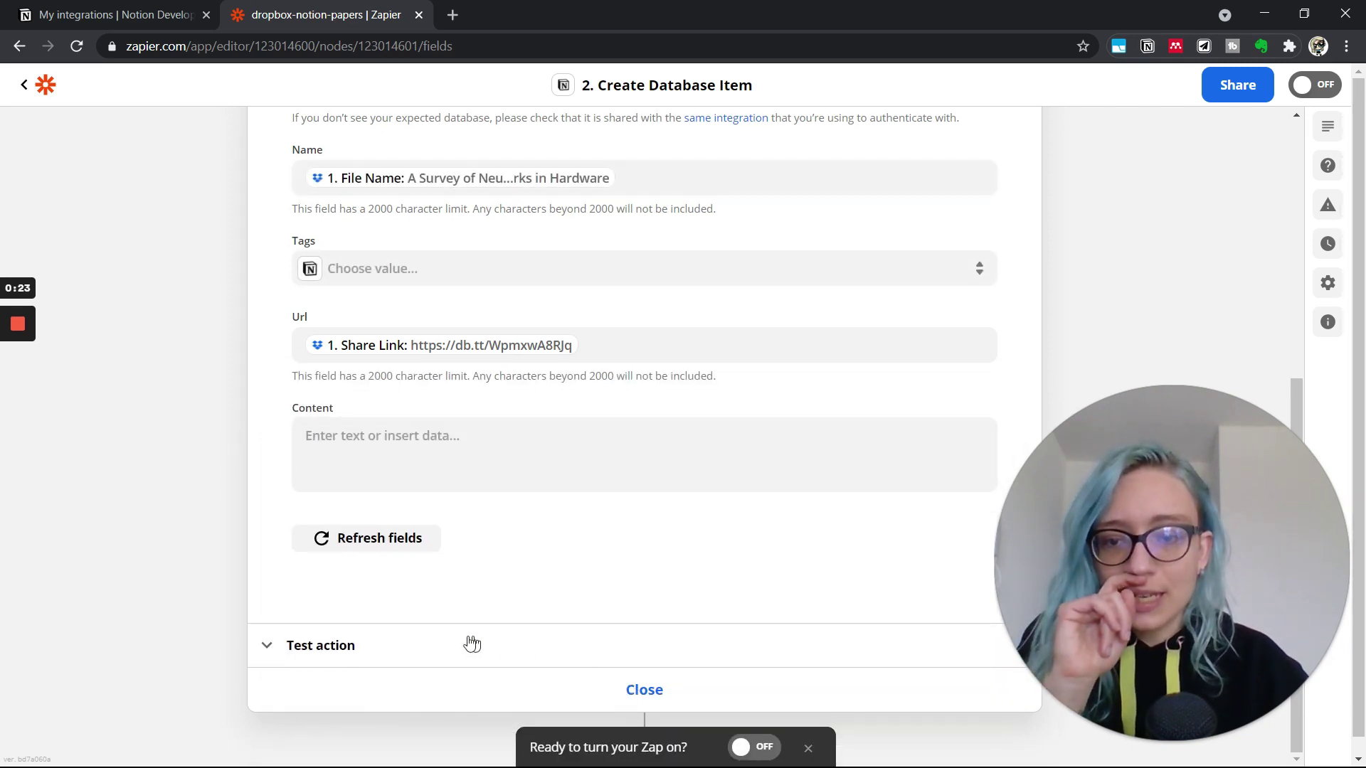
left_click(473, 644)
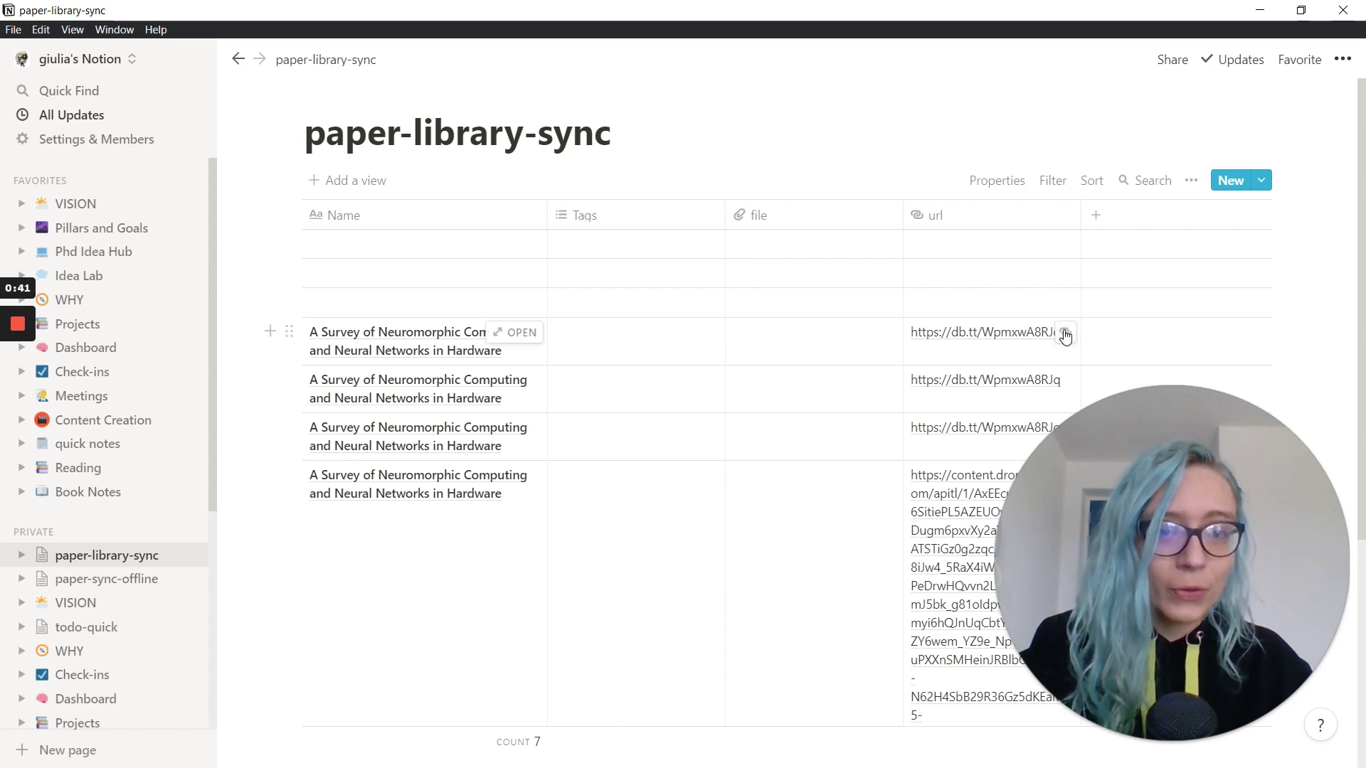
Step: Open the first paper-library-sync row's short db.tt link to preview the survey paper on Dropbox
left_click(1060, 331)
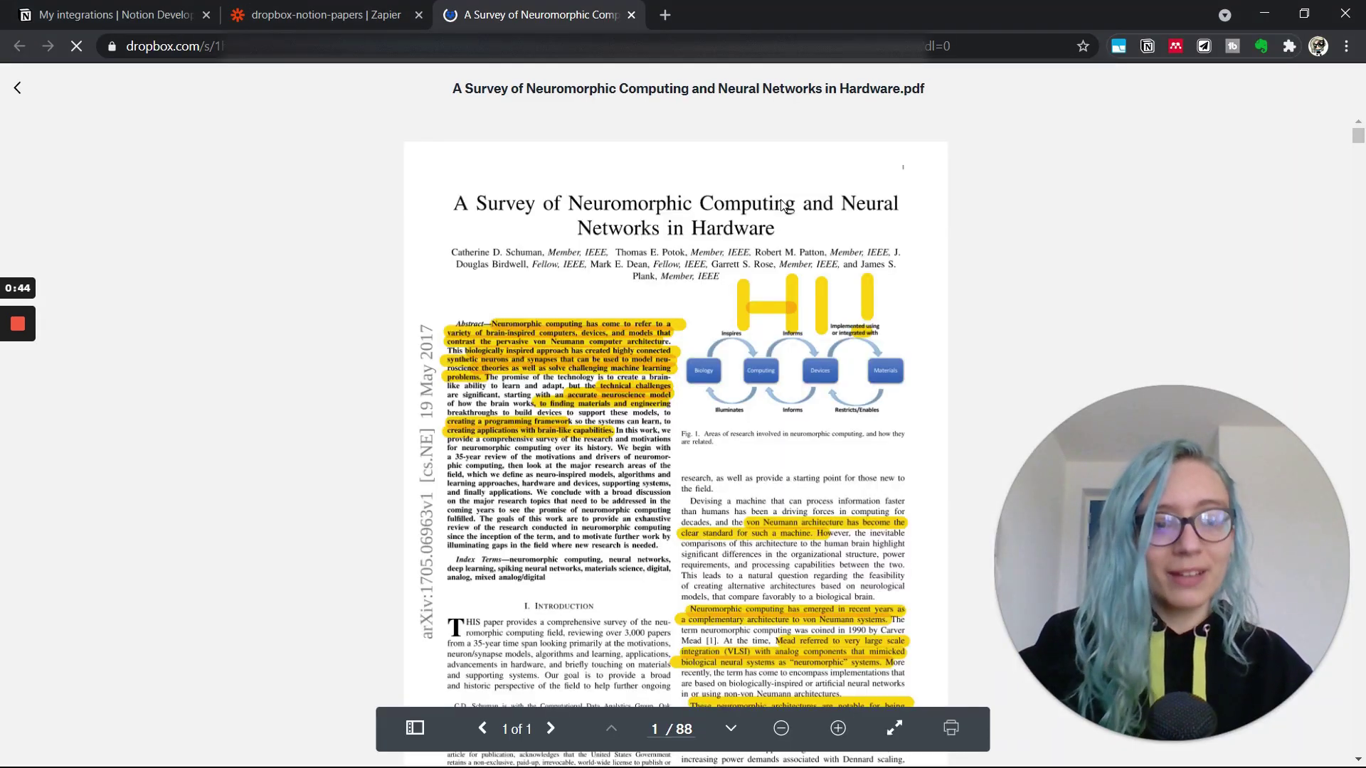